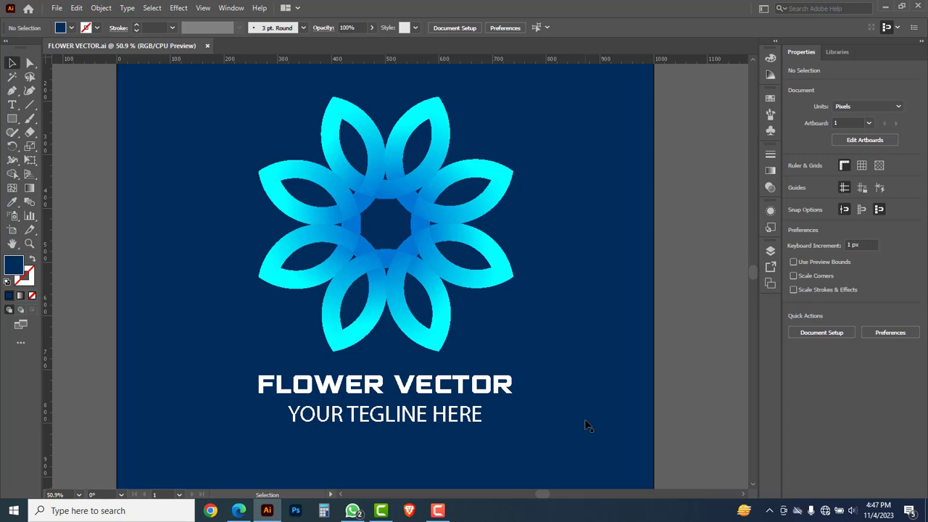
Examine the finished blue gradient flower logo, from its eight interlocking petals down to the title and tagline text
{"action": "key", "text": "z"}
{"action": "left_click_drag", "start_coordinate": [218, 69], "coordinate": [585, 385]}
{"action": "left_click_drag", "start_coordinate": [496, 385], "coordinate": [493, 355]}
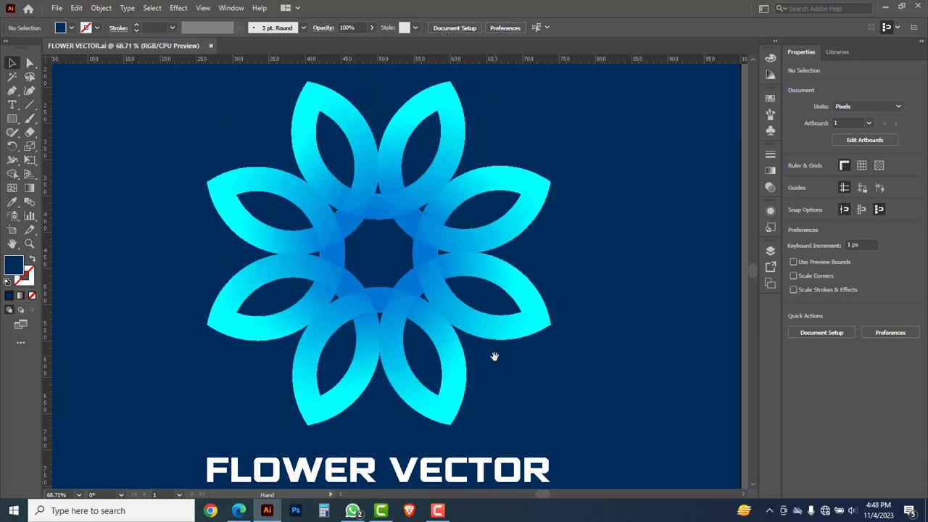
{"action": "scroll", "coordinate": [414, 319], "scroll_direction": "down", "scroll_amount": 5}
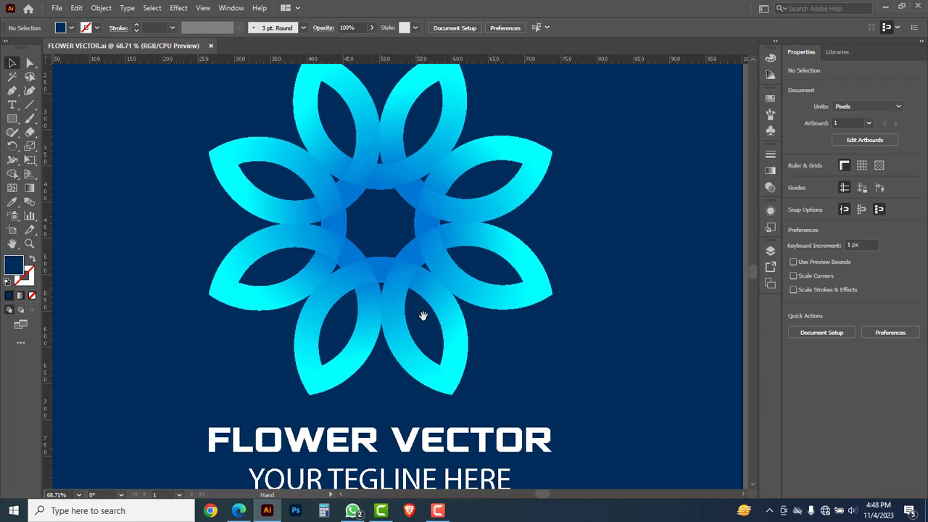
{"action": "scroll", "coordinate": [441, 285], "scroll_direction": "down", "scroll_amount": 4}
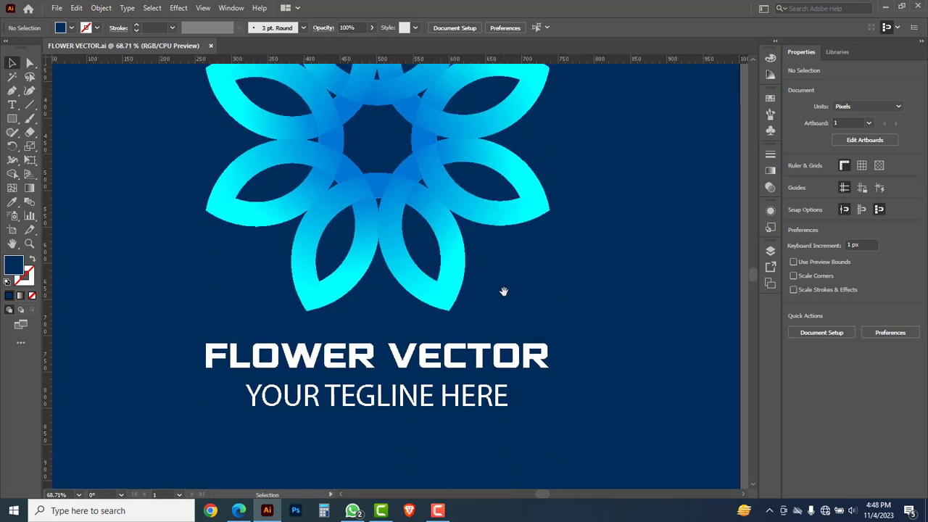
{"action": "scroll", "coordinate": [440, 263], "scroll_direction": "up", "scroll_amount": 9}
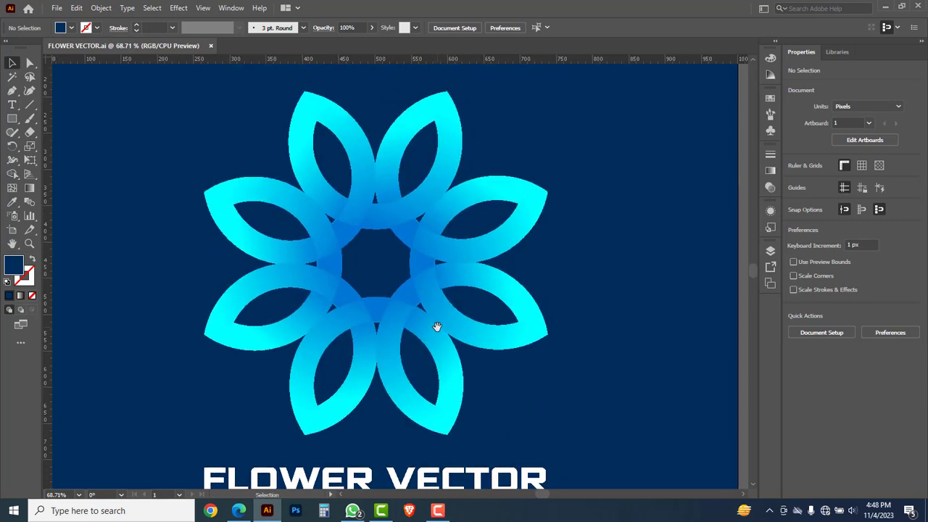
{"action": "key", "text": "space"}
{"action": "left_click_drag", "start_coordinate": [435, 387], "coordinate": [423, 324]}
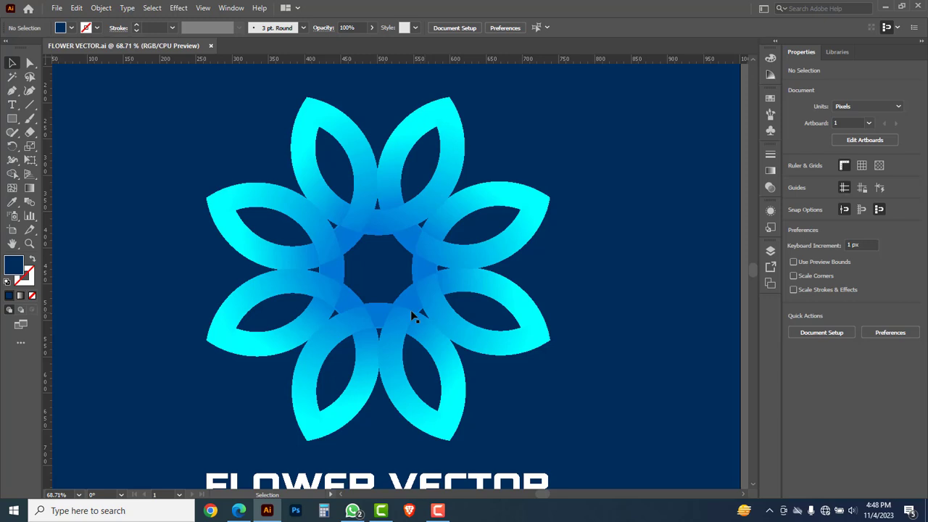
Close the finished flower document and create a 1000 × 1000 px document based on the Web-Large preset
{"action": "left_click", "coordinate": [211, 45]}
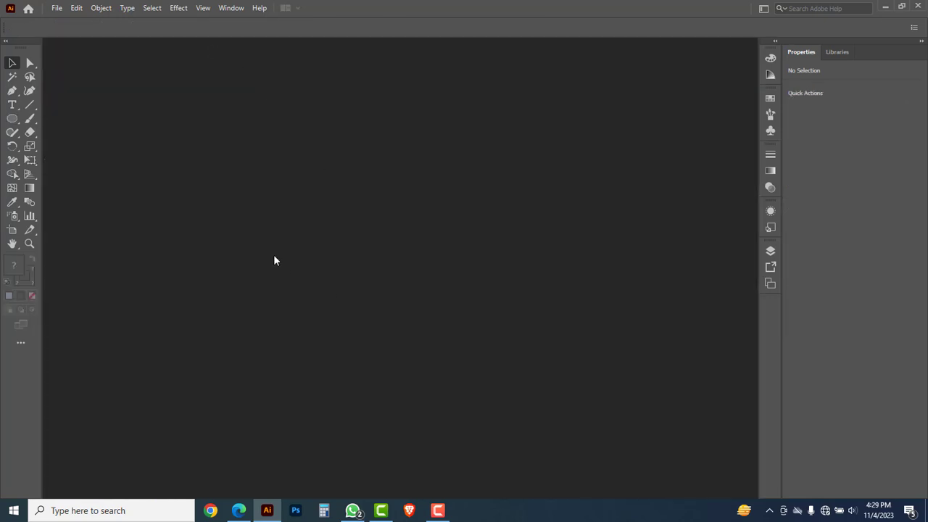
{"action": "left_click", "coordinate": [56, 8]}
{"action": "left_click", "coordinate": [75, 23]}
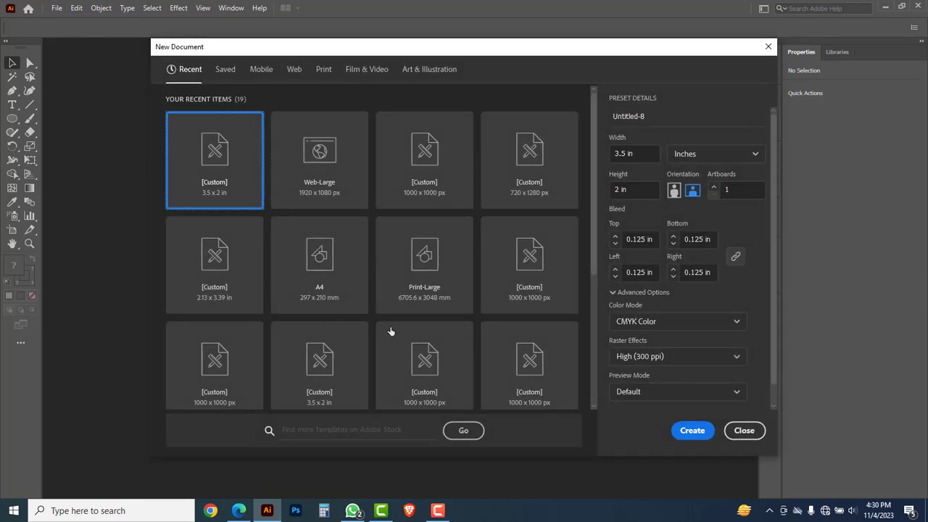
{"action": "left_click", "coordinate": [346, 168]}
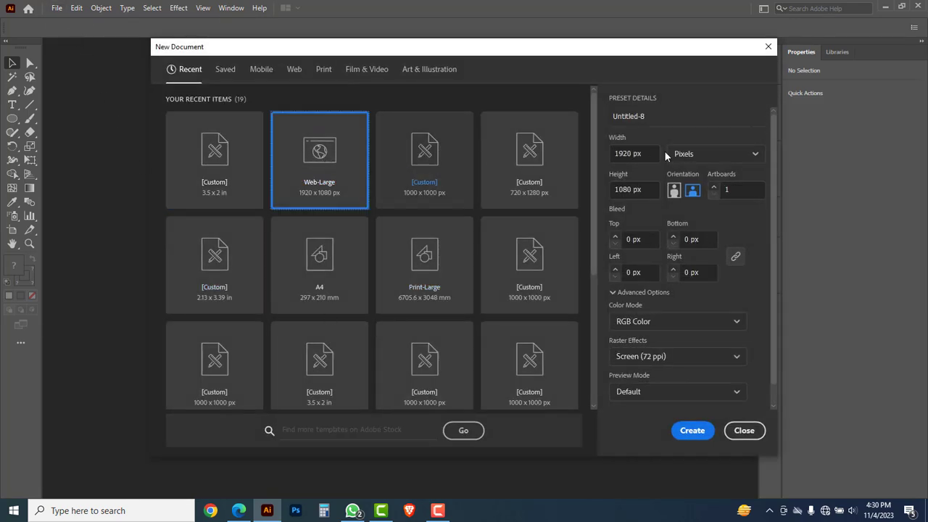
{"action": "left_click", "coordinate": [645, 153]}
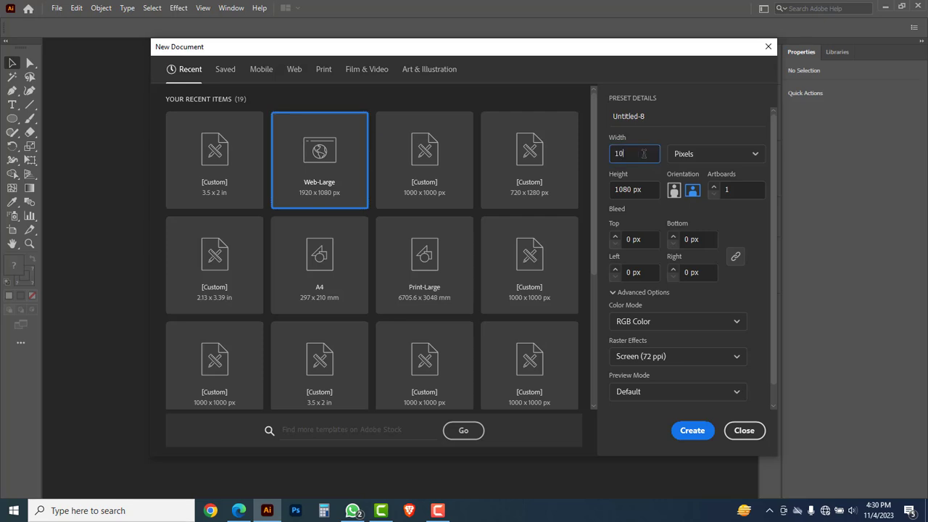
{"action": "type", "text": "1000"}
{"action": "key", "text": "Tab"}
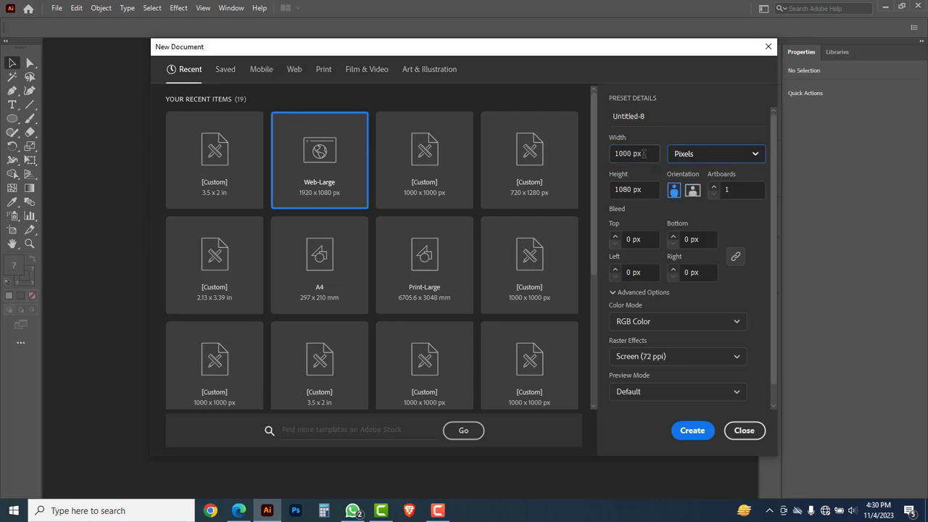
{"action": "type", "text": "1000"}
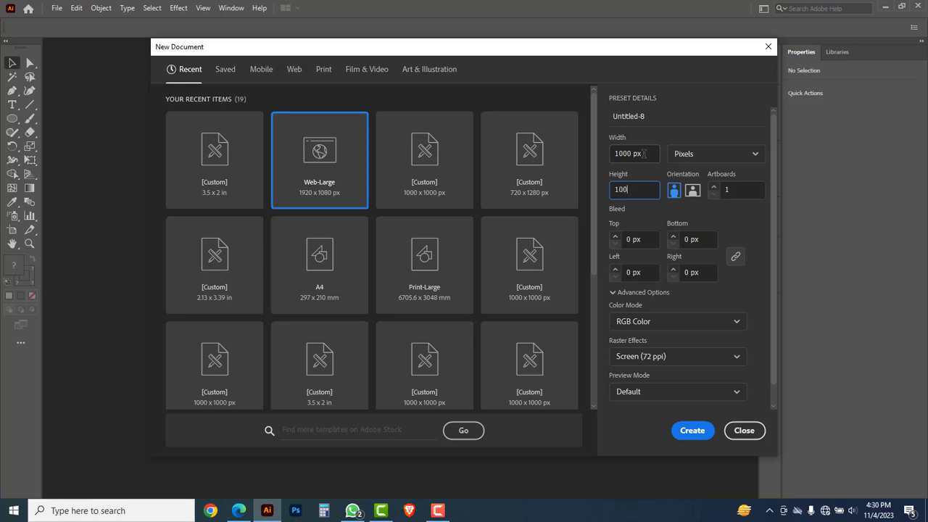
{"action": "left_click", "coordinate": [693, 431]}
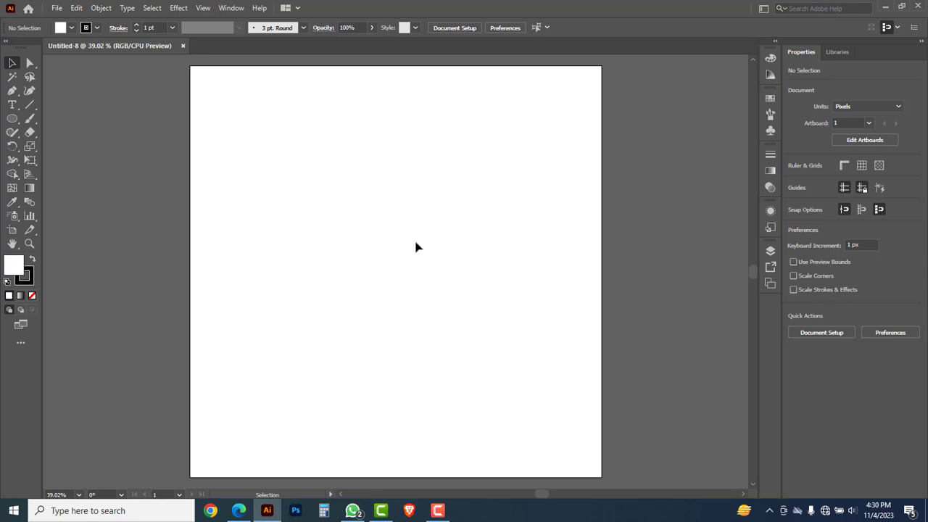
Create a 190 × 190 px circle near the middle of the artboard with the Ellipse tool
{"action": "left_click_drag", "start_coordinate": [12, 119], "coordinate": [67, 151]}
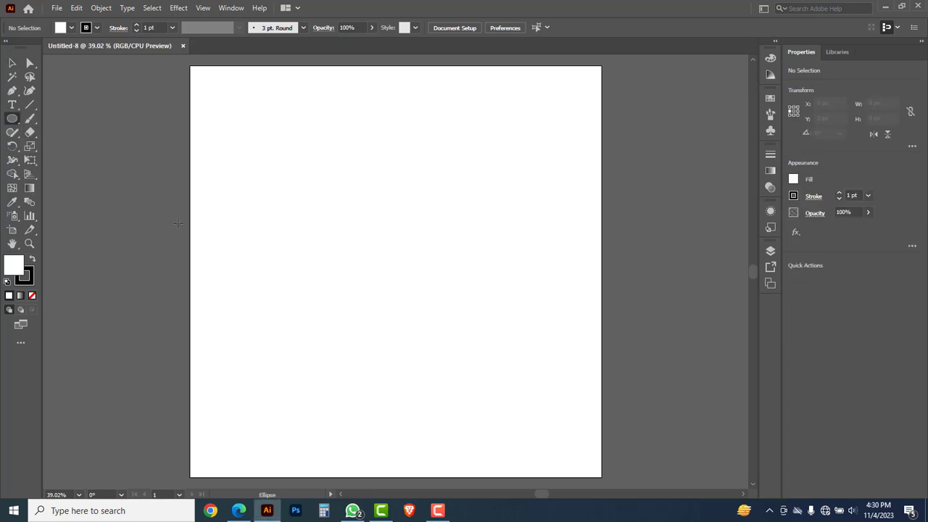
{"action": "left_click", "coordinate": [368, 238]}
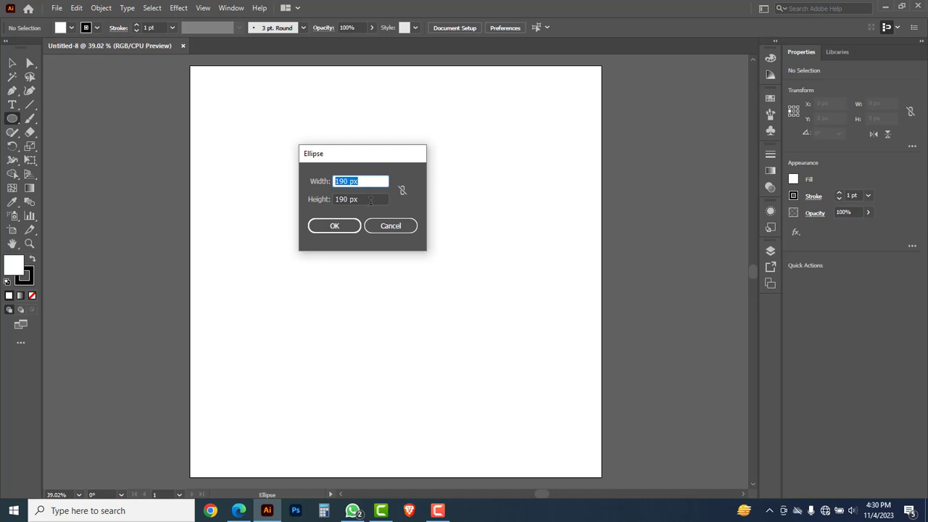
{"action": "key", "text": "Tab"}
{"action": "left_click", "coordinate": [338, 227]}
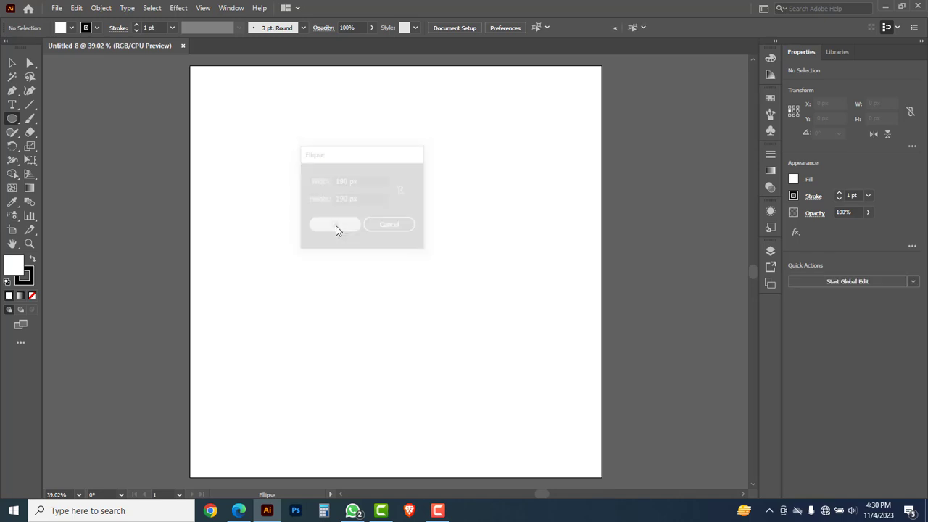
Offset the circle's path by -26 px with miter joins to make a concentric inner circle
{"action": "left_click", "coordinate": [12, 64]}
{"action": "left_click", "coordinate": [421, 266]}
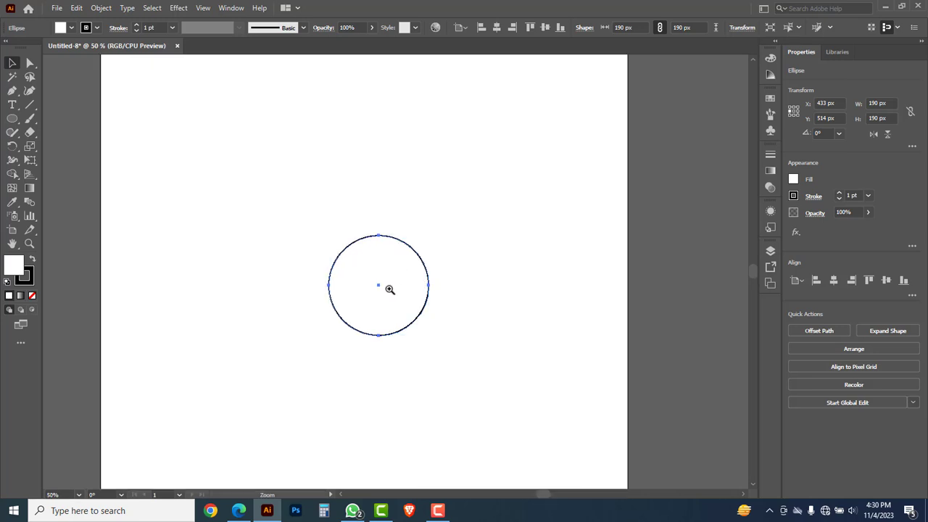
{"action": "left_click", "coordinate": [406, 279]}
{"action": "left_click", "coordinate": [410, 274]}
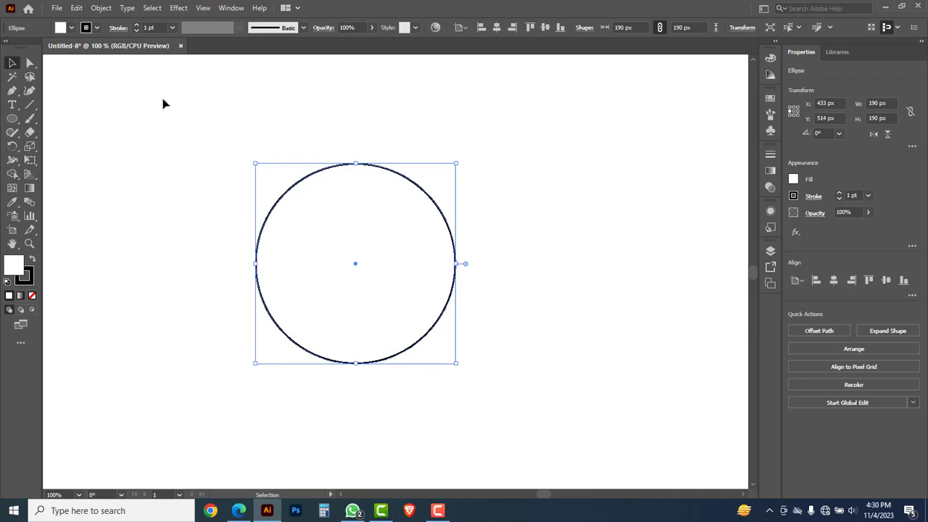
{"action": "left_click", "coordinate": [100, 8]}
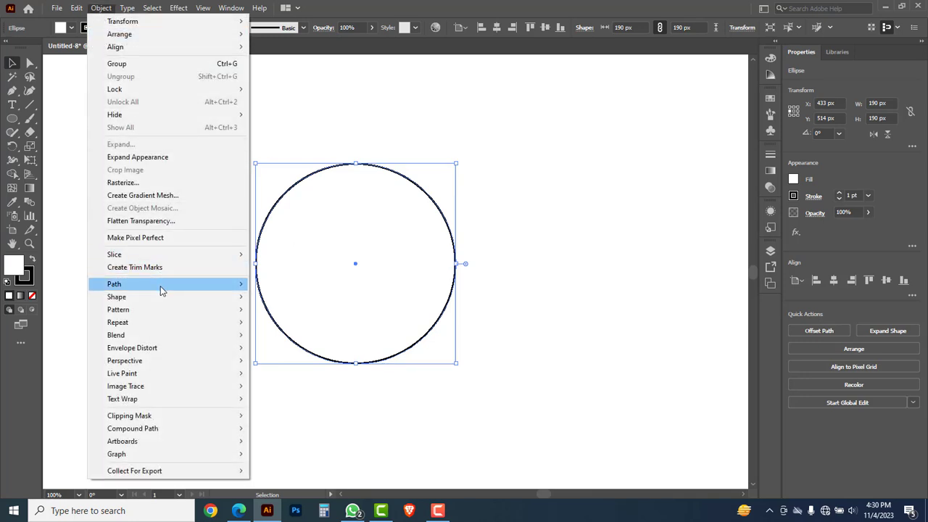
{"action": "mouse_move", "coordinate": [178, 287]}
{"action": "left_click", "coordinate": [304, 326]}
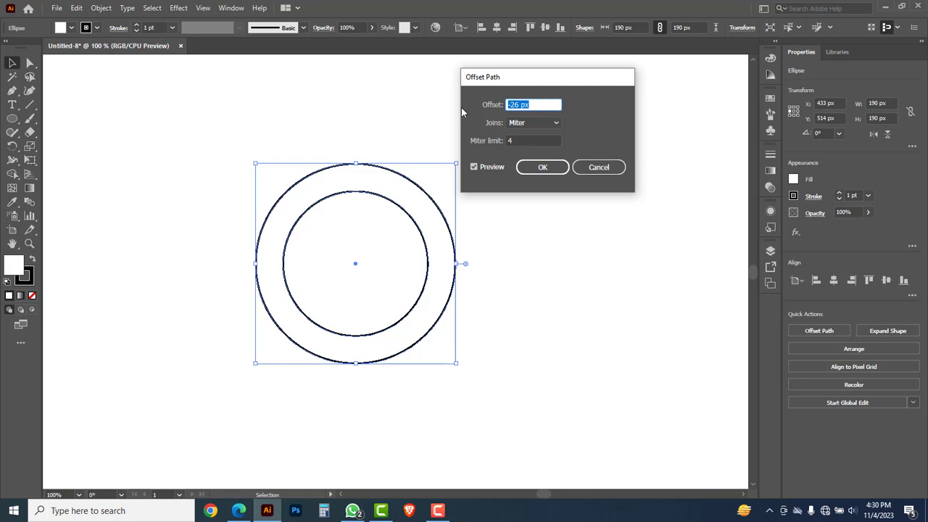
{"action": "left_click", "coordinate": [536, 170]}
Try to group the two concentric circles
{"action": "left_click_drag", "start_coordinate": [506, 191], "coordinate": [363, 264]}
{"action": "right_click", "coordinate": [500, 207]}
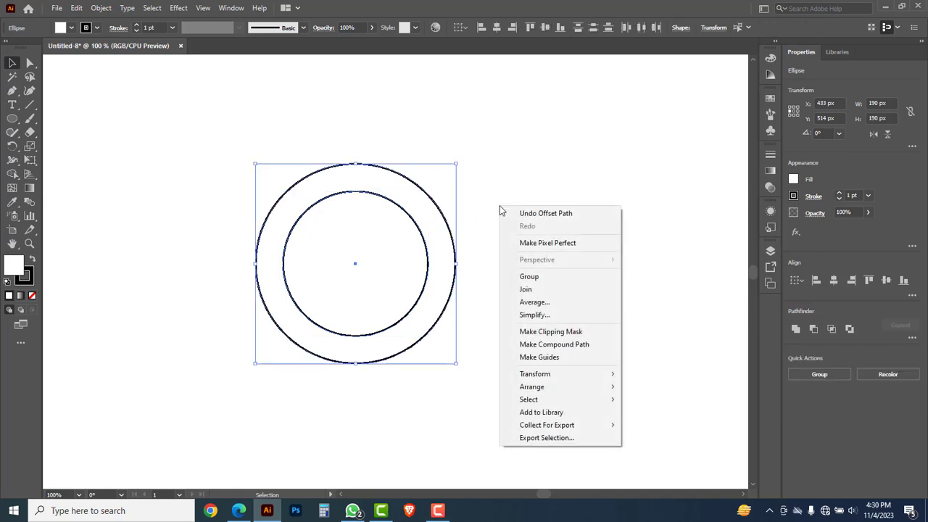
{"action": "left_click", "coordinate": [536, 277]}
Select both concentric circles, show the rulers and place a vertical guide through the circles' centre
{"action": "scroll", "coordinate": [208, 170], "scroll_direction": "down", "scroll_amount": 1}
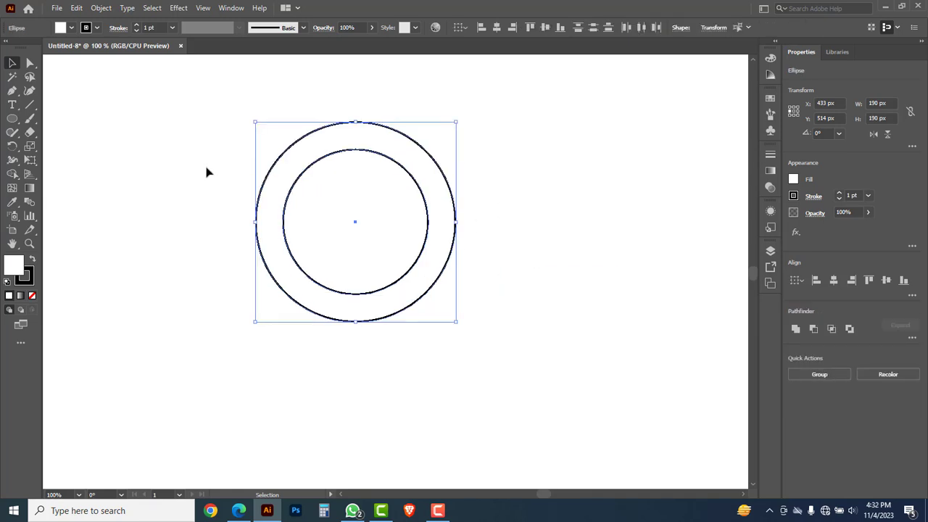
{"action": "left_click", "coordinate": [215, 157]}
{"action": "left_click_drag", "start_coordinate": [227, 119], "coordinate": [352, 233]}
{"action": "key", "text": "ctrl+r"}
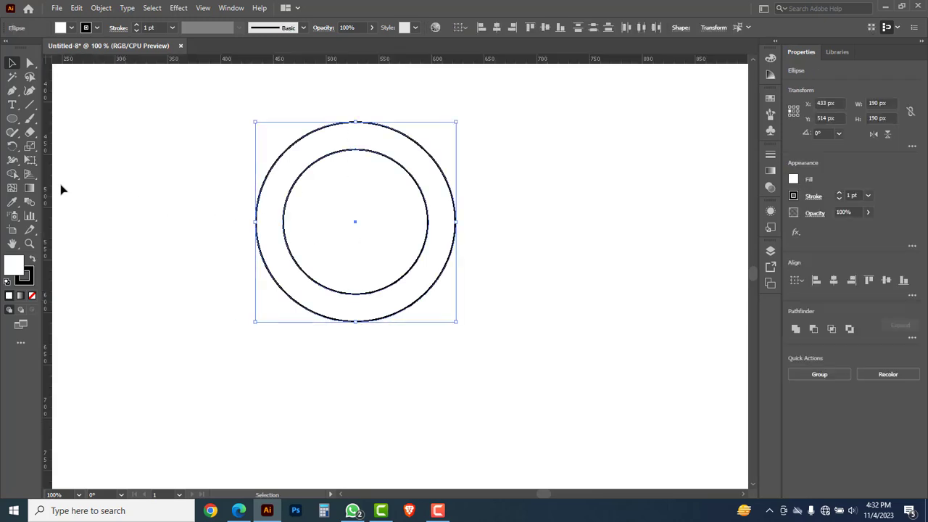
{"action": "left_click_drag", "start_coordinate": [51, 182], "coordinate": [355, 230]}
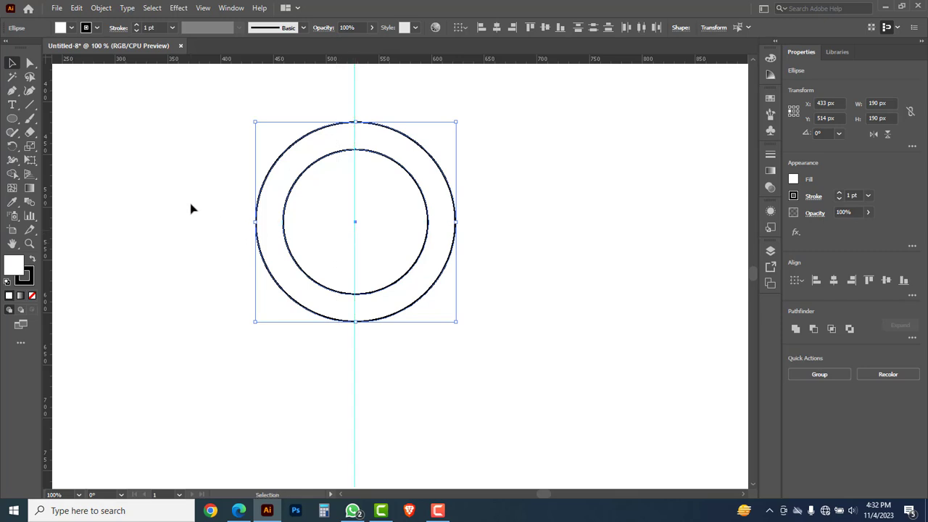
Make a copy of both circles rotated by 360/8 degrees around a point on the guide just below them
{"action": "left_click", "coordinate": [12, 145]}
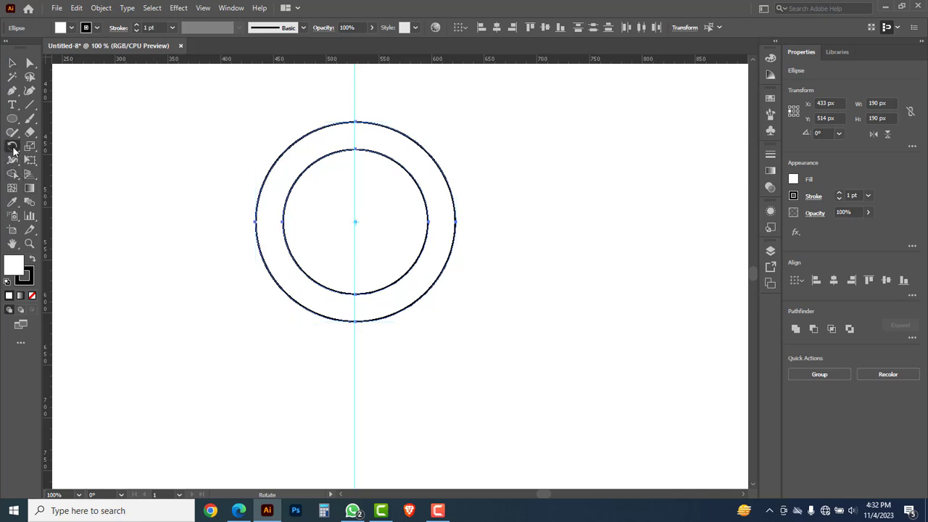
{"action": "left_click", "coordinate": [66, 148]}
{"action": "left_click", "coordinate": [354, 364], "text": "alt"}
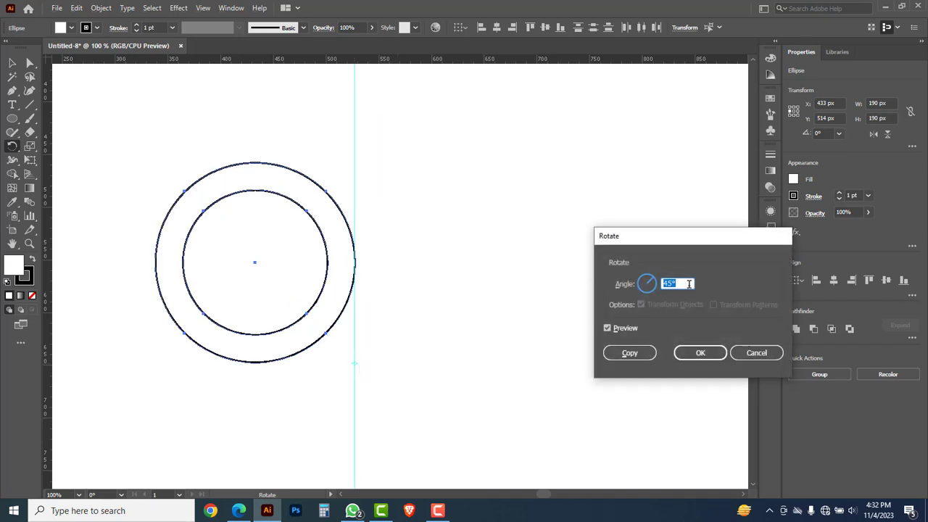
{"action": "type", "text": "360/8"}
{"action": "left_click", "coordinate": [629, 353]}
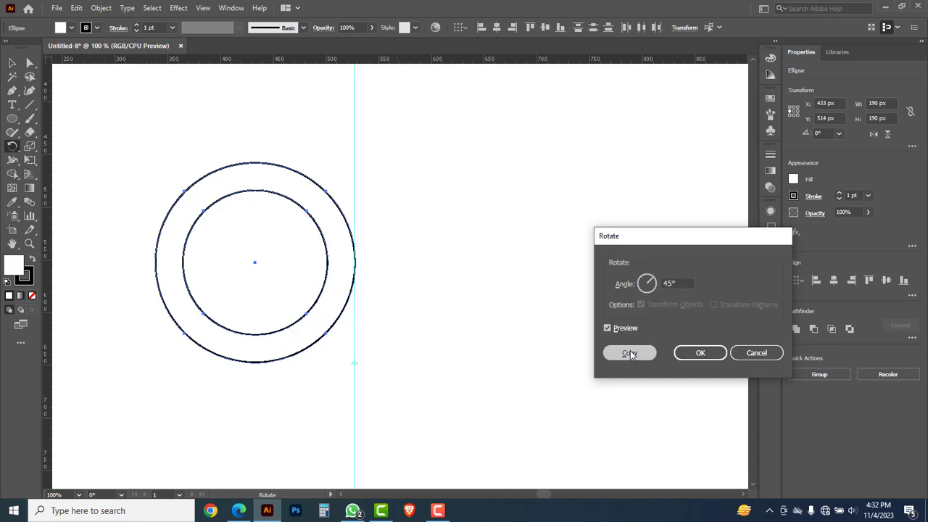
Repeat the rotated copy until eight double rings form a full circular pattern
{"action": "key", "text": "ctrl+d"}
{"action": "key", "text": "ctrl+d"}
{"action": "key", "text": "ctrl+d"}
{"action": "key", "text": "ctrl+d"}
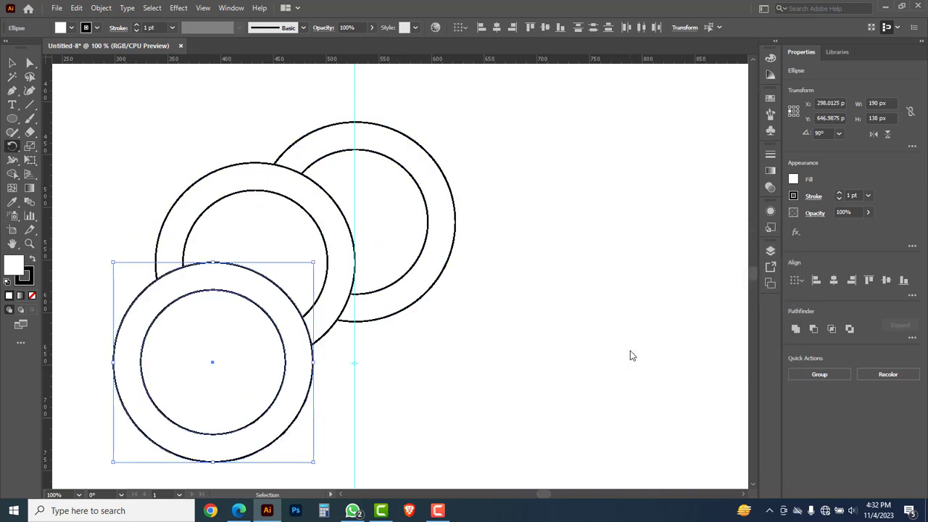
{"action": "key", "text": "ctrl+d"}
{"action": "key", "text": "ctrl+d"}
{"action": "key", "text": "ctrl+d"}
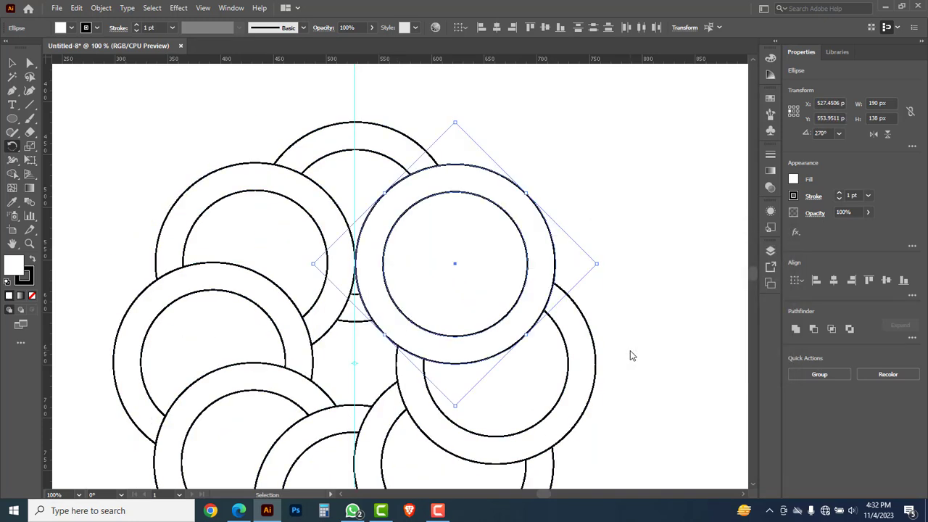
Unlock the guides and delete the vertical guide running through the ring pattern
{"action": "key", "text": "ctrl+minus"}
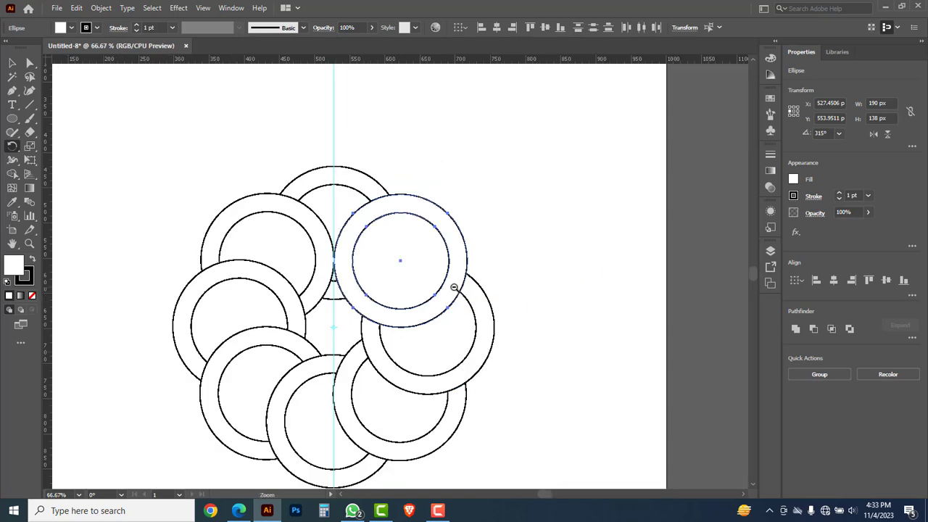
{"action": "left_click_drag", "start_coordinate": [408, 312], "coordinate": [450, 270]}
{"action": "left_click_drag", "start_coordinate": [311, 90], "coordinate": [414, 87]}
{"action": "right_click", "coordinate": [417, 87]}
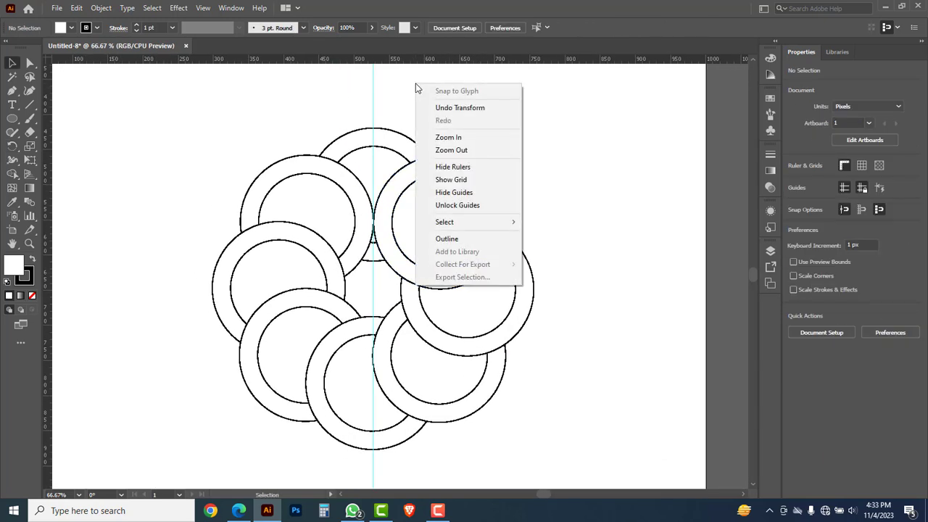
{"action": "left_click", "coordinate": [457, 205]}
{"action": "left_click_drag", "start_coordinate": [322, 90], "coordinate": [428, 108]}
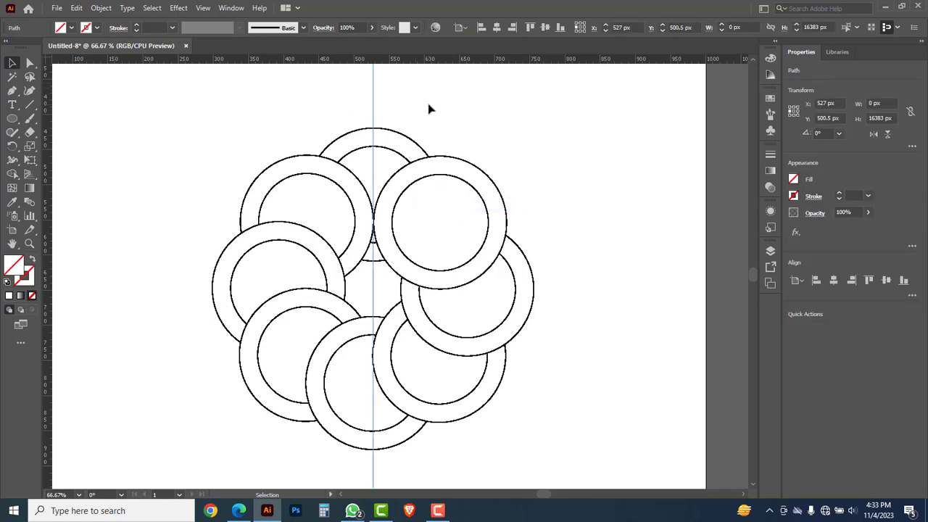
{"action": "key", "text": "Delete"}
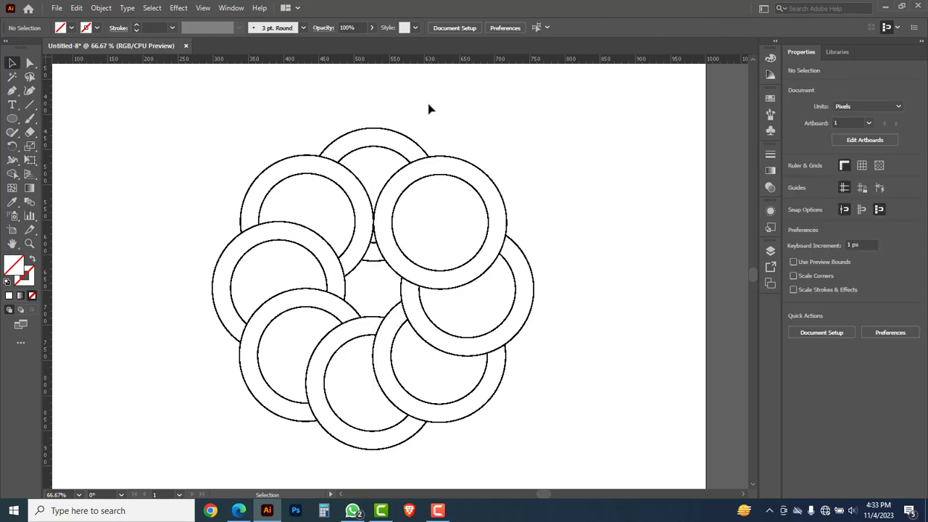
Select all the rings and set their fill to none, keeping the black stroke
{"action": "left_click_drag", "start_coordinate": [189, 111], "coordinate": [491, 361]}
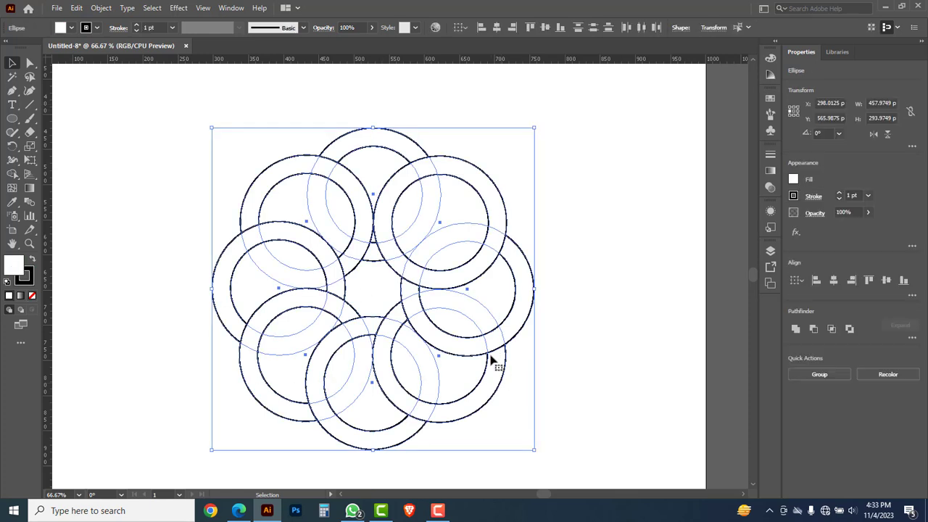
{"action": "left_click", "coordinate": [32, 297]}
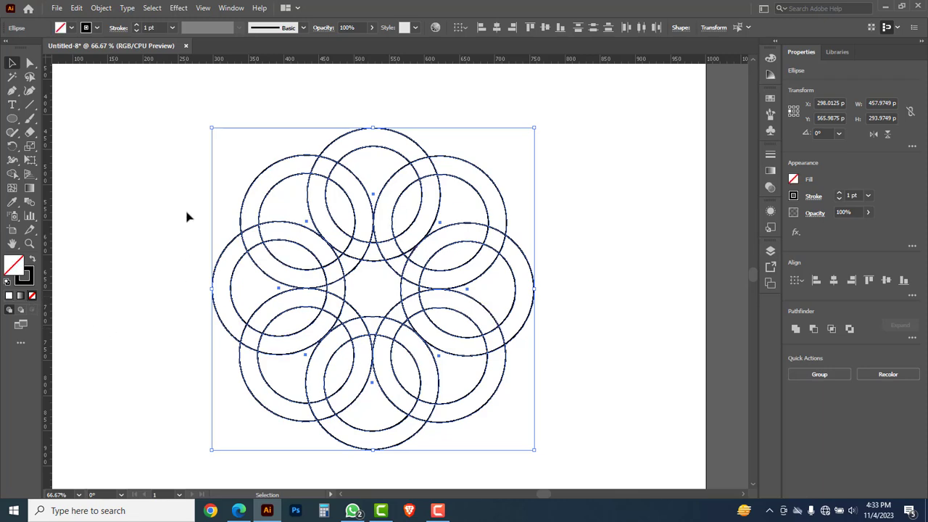
Delete the four double rings on the lower and right side of the pattern, keeping four adjacent double rings
{"action": "left_click", "coordinate": [485, 438]}
{"action": "left_click_drag", "start_coordinate": [514, 422], "coordinate": [343, 308]}
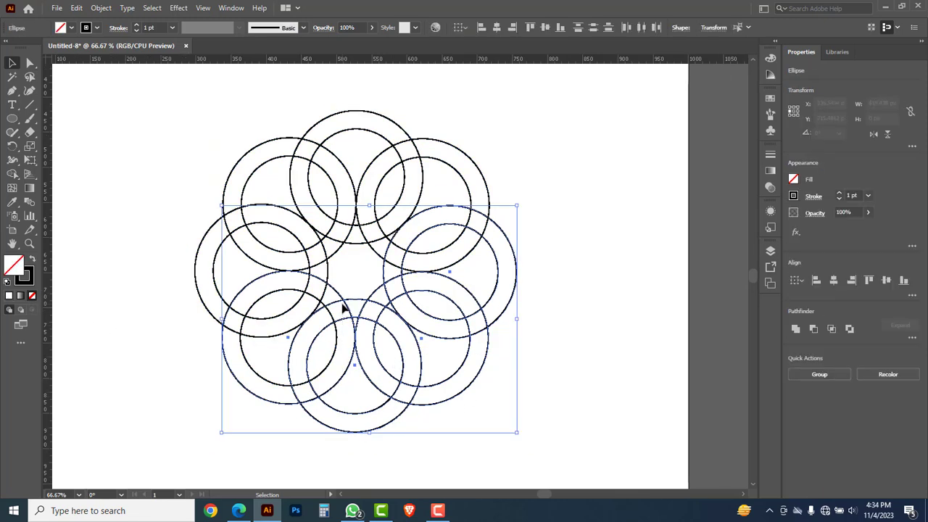
{"action": "key", "text": "Delete"}
{"action": "left_click_drag", "start_coordinate": [384, 398], "coordinate": [312, 350]}
{"action": "key", "text": "Delete"}
Using Shape Builder on the four remaining double rings, remove the right and top ring regions outside the upper-left ring, keeping the small tail piece
{"action": "left_click_drag", "start_coordinate": [495, 362], "coordinate": [209, 126]}
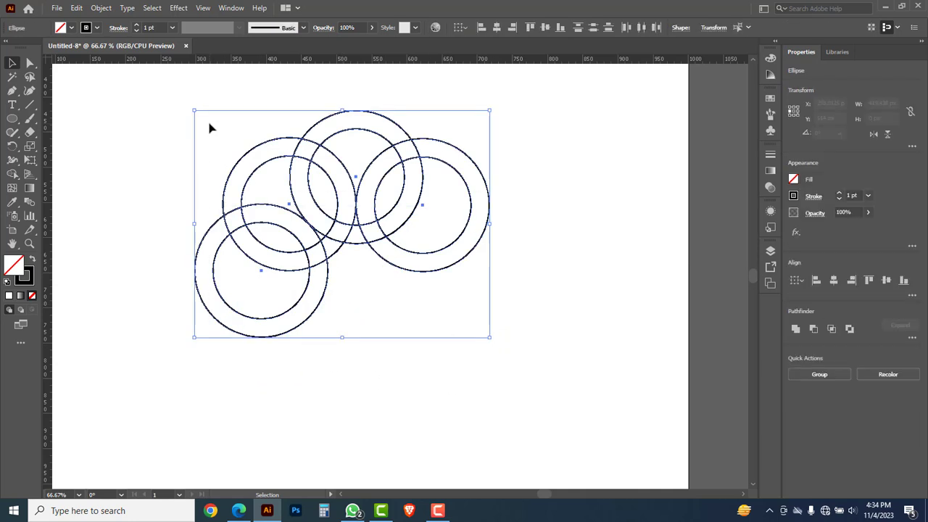
{"action": "left_click", "coordinate": [12, 176]}
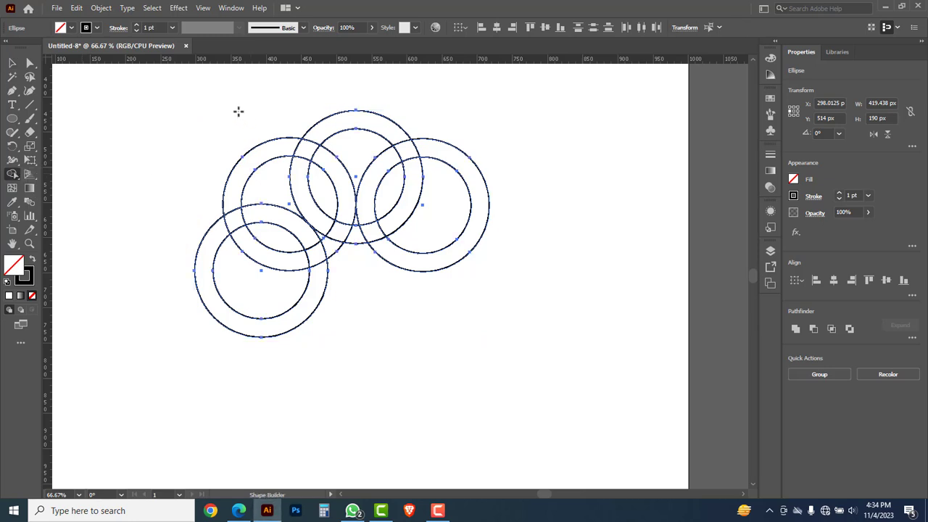
{"action": "key", "text": "ctrl+space"}
{"action": "left_click_drag", "start_coordinate": [177, 97], "coordinate": [543, 298]}
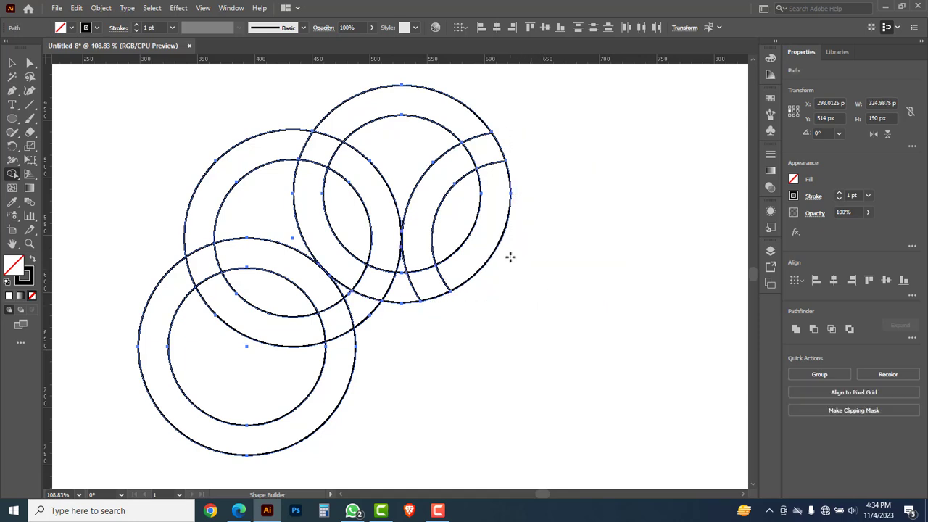
{"action": "left_click_drag", "start_coordinate": [455, 222], "coordinate": [435, 217], "text": "alt"}
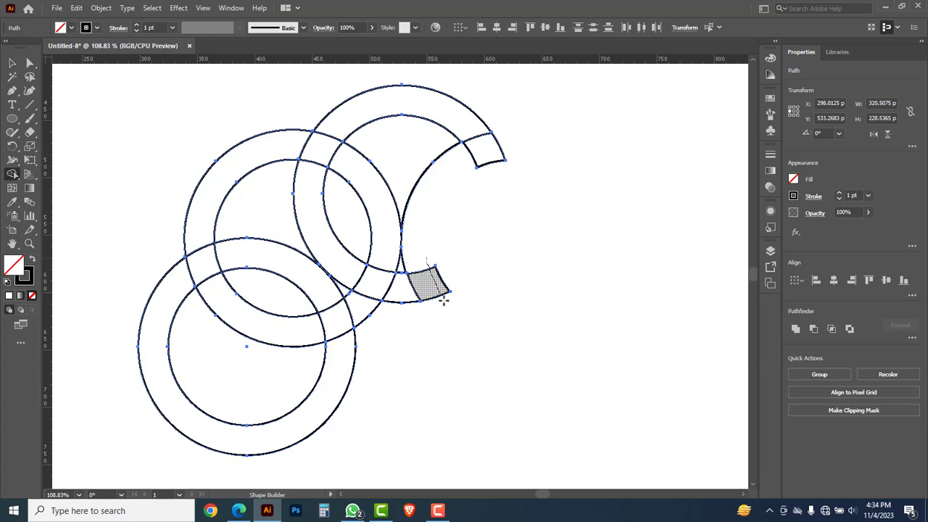
{"action": "left_click", "coordinate": [439, 297], "text": "alt"}
{"action": "mouse_move", "coordinate": [507, 171]}
{"action": "left_mouse_down", "text": "alt"}
{"action": "mouse_move", "coordinate": [387, 111]}
{"action": "mouse_move", "coordinate": [370, 91]}
{"action": "left_mouse_up", "text": "alt"}
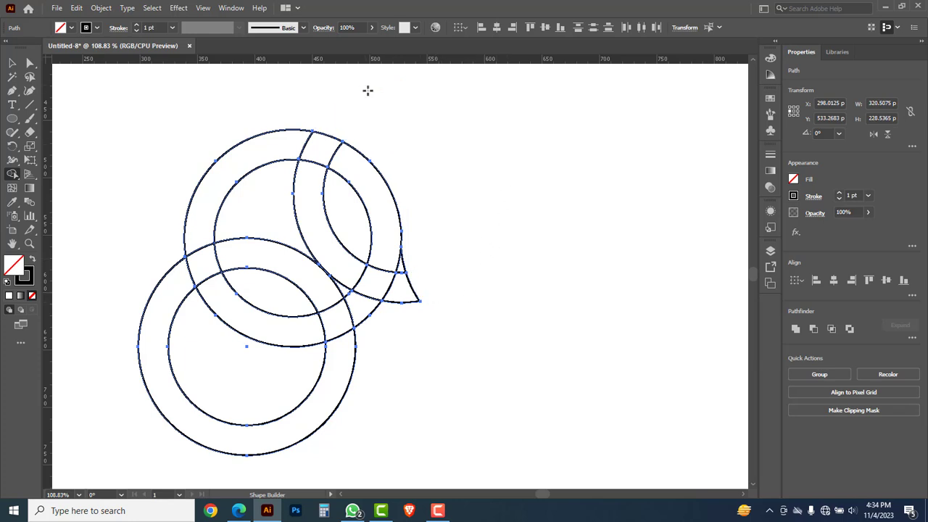
{"action": "left_click", "coordinate": [403, 263], "text": "alt"}
Remove the upper-left and lower-left ring regions around the upright petal with Shape Builder, keeping the petal and its two lower tail pieces
{"action": "left_click_drag", "start_coordinate": [201, 132], "coordinate": [259, 203], "text": "alt"}
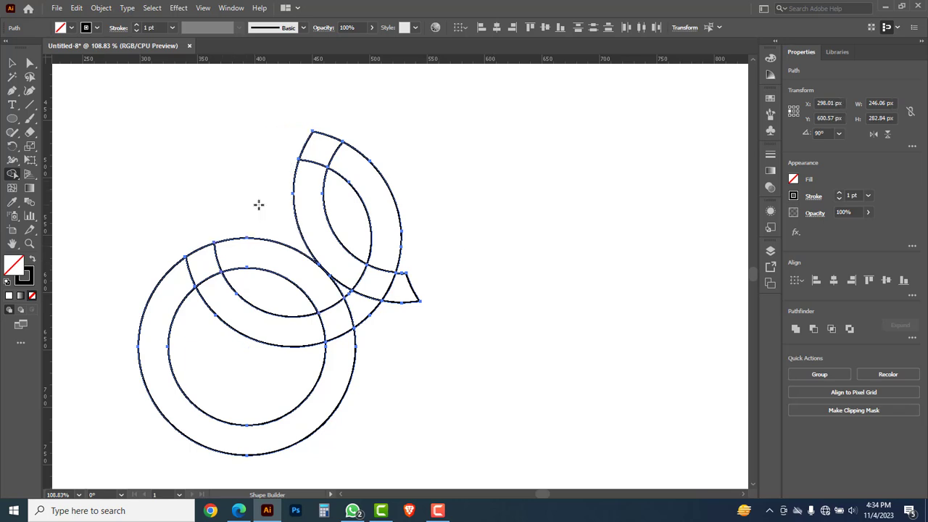
{"action": "mouse_move", "coordinate": [116, 333]}
{"action": "left_mouse_down", "text": "alt"}
{"action": "mouse_move", "coordinate": [153, 358]}
{"action": "mouse_move", "coordinate": [337, 421]}
{"action": "left_mouse_up", "text": "alt"}
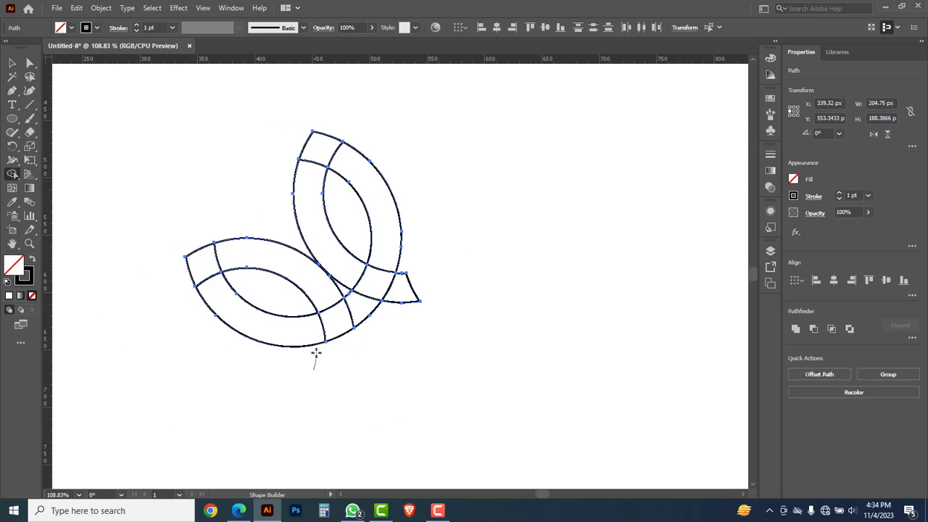
{"action": "left_click_drag", "start_coordinate": [314, 368], "coordinate": [324, 312], "text": "alt"}
{"action": "left_click_drag", "start_coordinate": [290, 337], "coordinate": [261, 250], "text": "alt"}
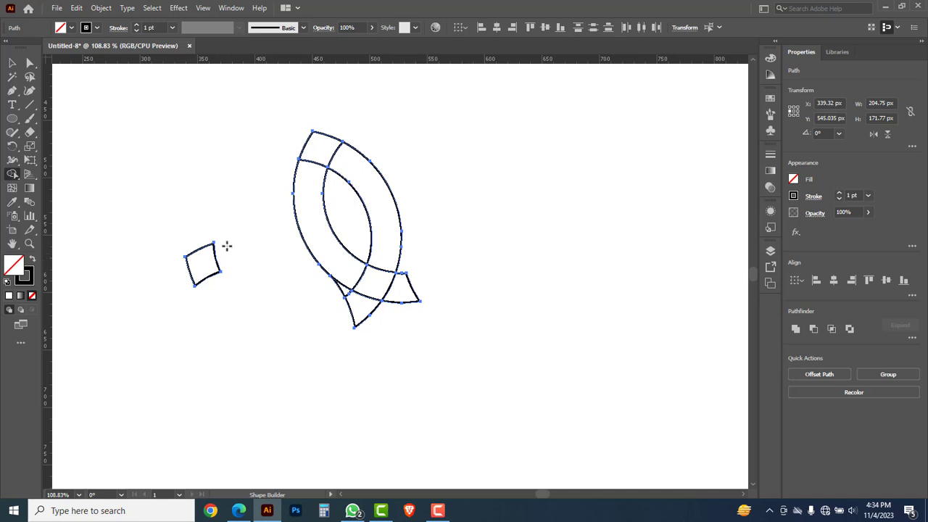
{"action": "left_click", "coordinate": [197, 270], "text": "alt"}
{"action": "left_click_drag", "start_coordinate": [322, 295], "coordinate": [345, 293], "text": "alt"}
Merge the petal's top tip, right side and lower-left tail into one curved band, keeping the left band and small tail as separate shapes
{"action": "key", "text": "v"}
{"action": "left_click_drag", "start_coordinate": [449, 338], "coordinate": [237, 135]}
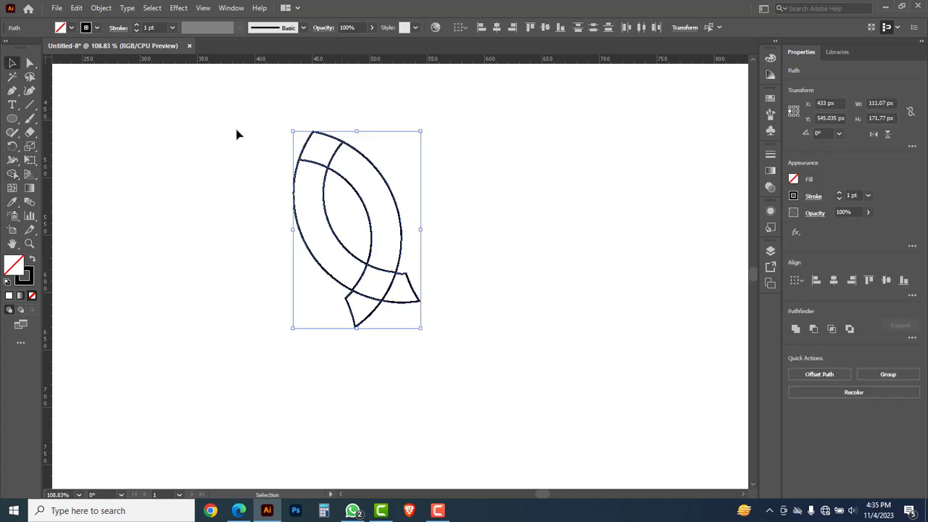
{"action": "left_click", "coordinate": [12, 174]}
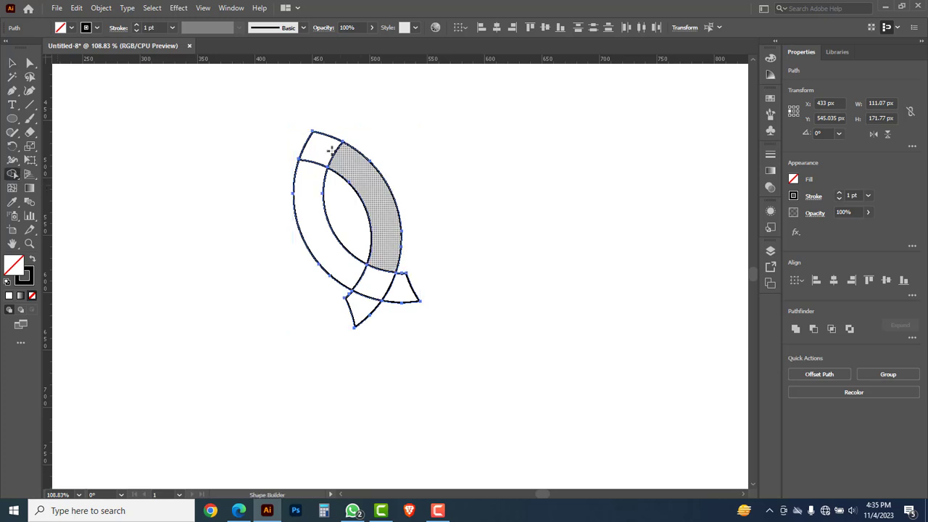
{"action": "mouse_move", "coordinate": [325, 150]}
{"action": "left_mouse_down"}
{"action": "mouse_move", "coordinate": [368, 178]}
{"action": "mouse_move", "coordinate": [389, 219]}
{"action": "mouse_move", "coordinate": [388, 253]}
{"action": "mouse_move", "coordinate": [363, 308]}
{"action": "left_mouse_up"}
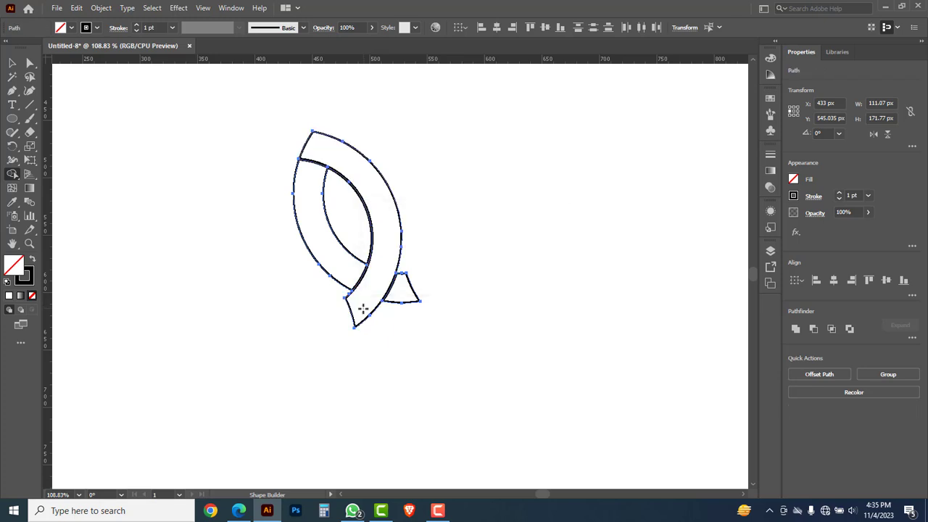
{"action": "left_click", "coordinate": [316, 214]}
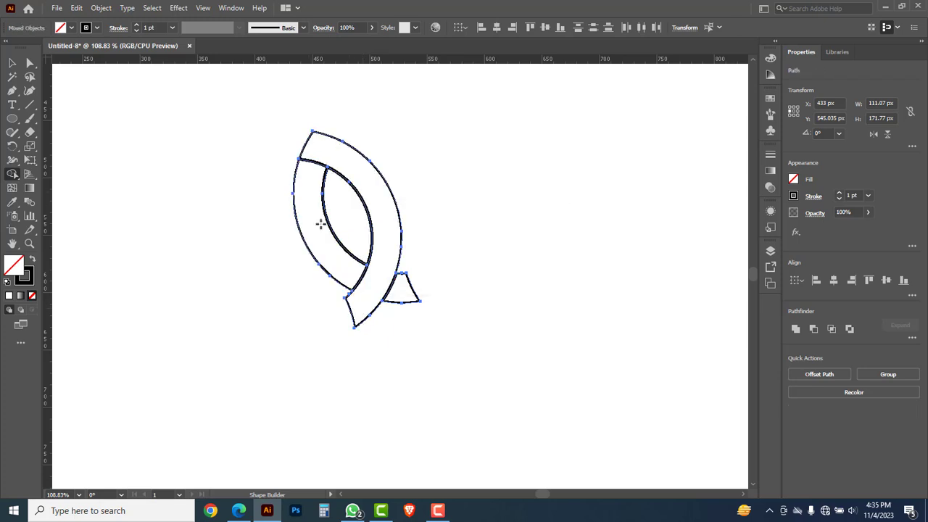
{"action": "left_click", "coordinate": [399, 292]}
Move the merged right band away from the petal to check its shape, and undo the move
{"action": "left_click", "coordinate": [12, 63]}
{"action": "key", "text": "ctrl+a"}
{"action": "left_click", "coordinate": [399, 193]}
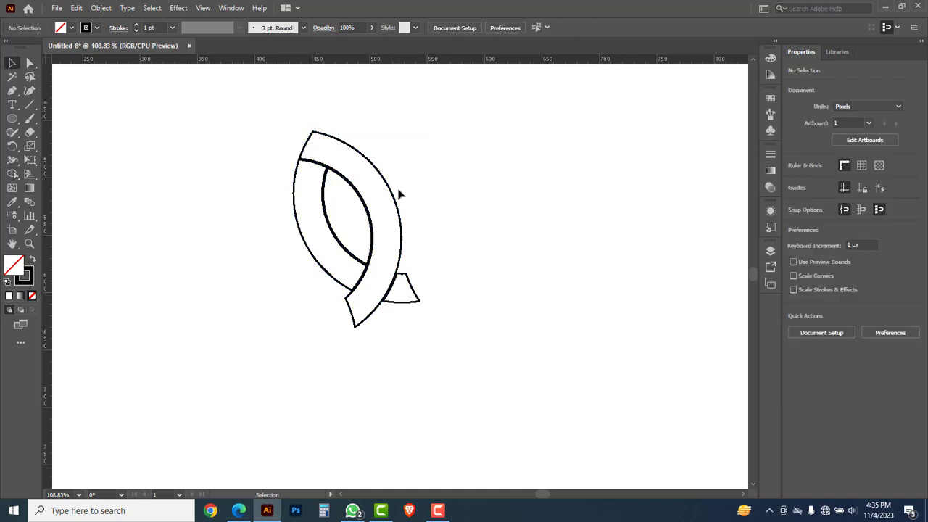
{"action": "left_click_drag", "start_coordinate": [393, 192], "coordinate": [433, 187]}
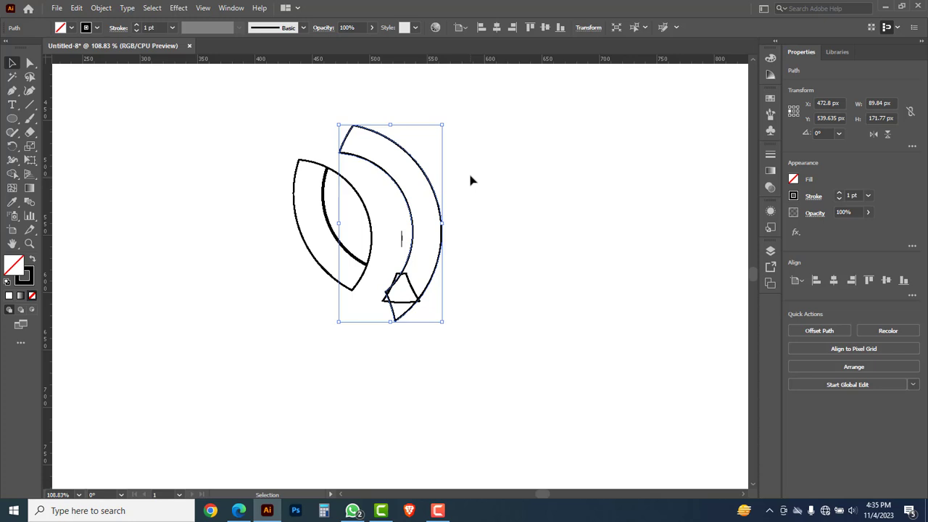
{"action": "key", "text": "a"}
{"action": "key", "text": "ctrl+z"}
{"action": "key", "text": "v"}
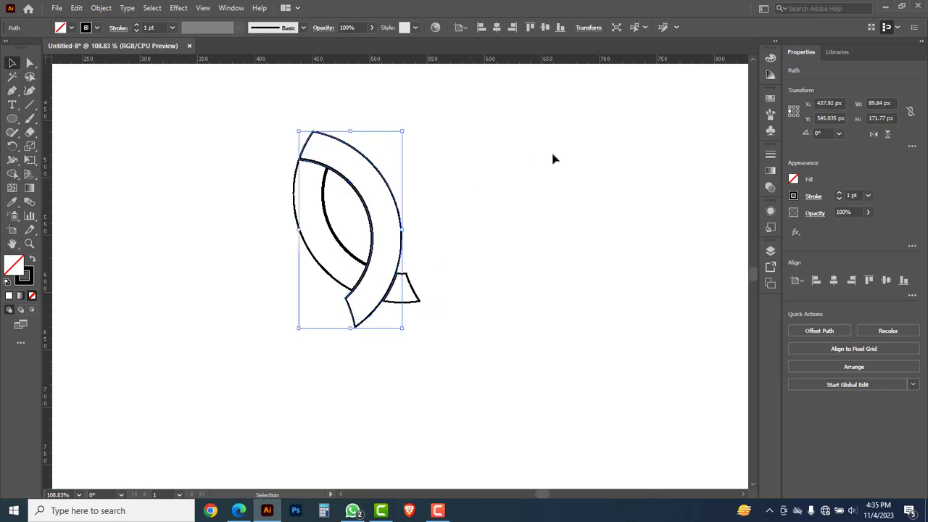
Remove the stroke from the right band and fill it with a linear gradient
{"action": "left_click", "coordinate": [770, 173]}
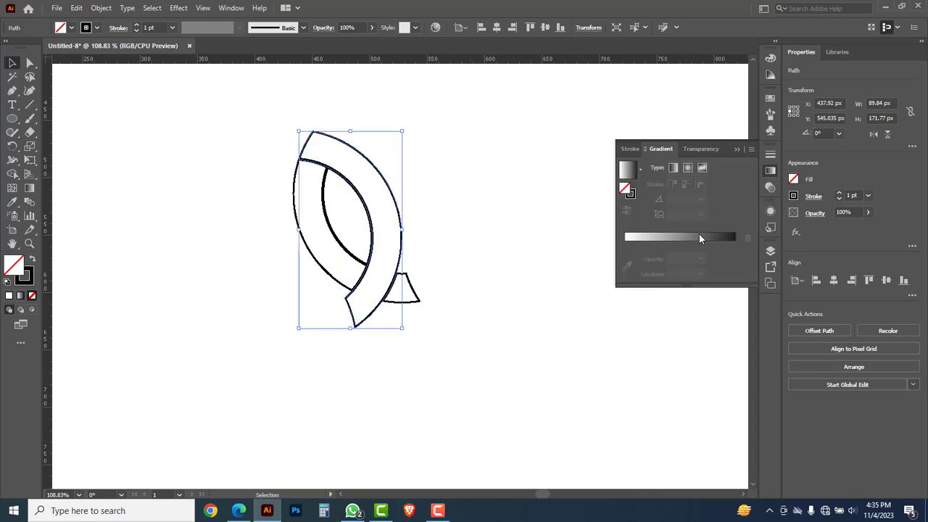
{"action": "left_click", "coordinate": [634, 197]}
{"action": "left_click", "coordinate": [31, 295]}
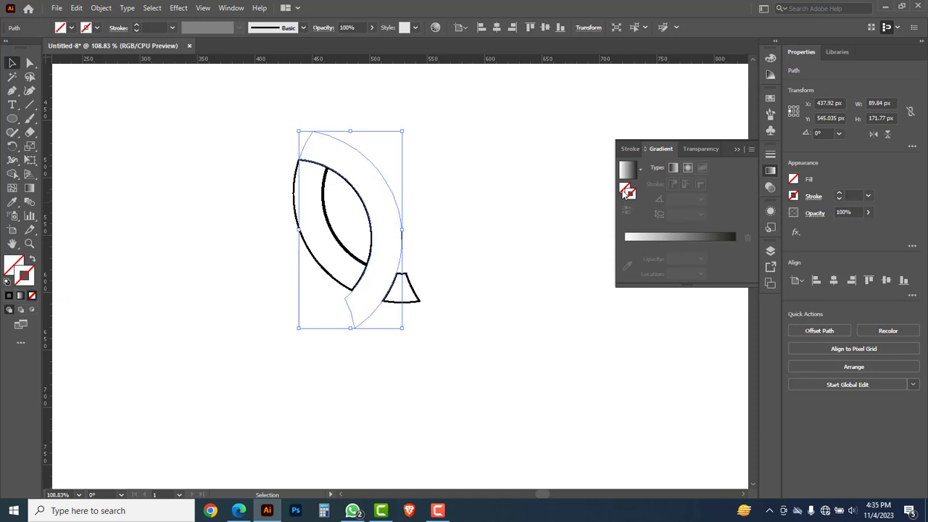
{"action": "left_click", "coordinate": [623, 189]}
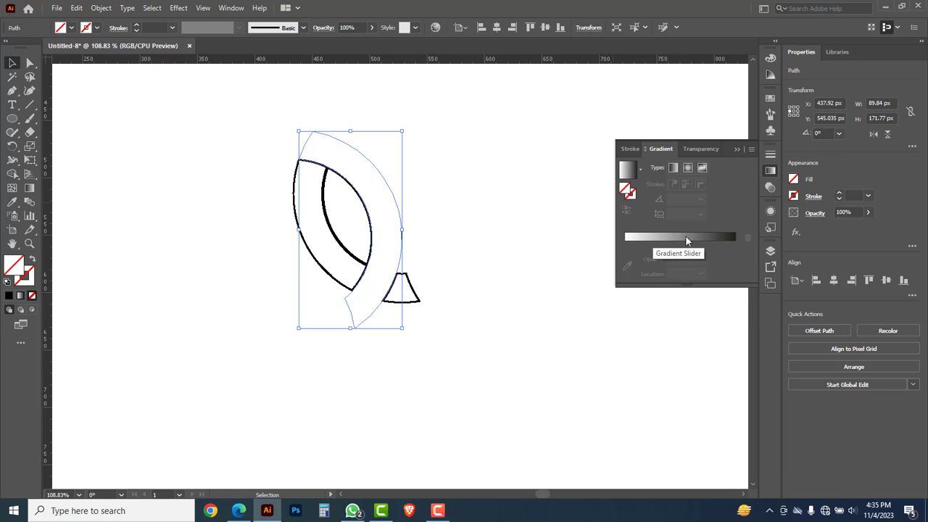
{"action": "left_click", "coordinate": [686, 237]}
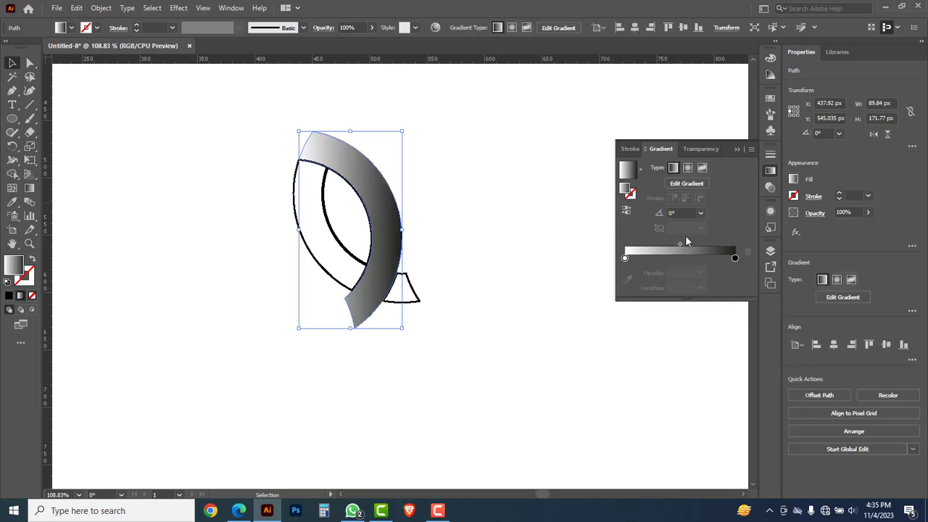
Set both colour stops of the band's gradient to cyan
{"action": "double_click", "coordinate": [734, 258]}
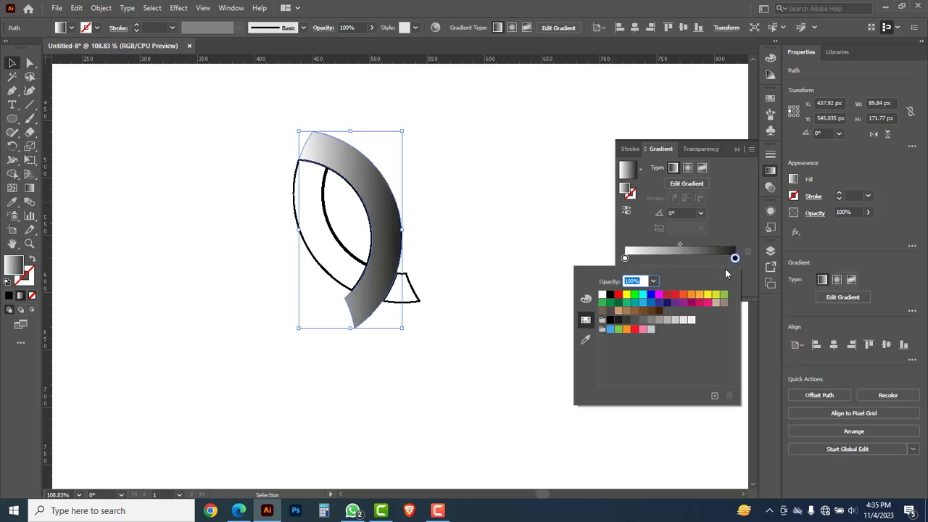
{"action": "left_click", "coordinate": [643, 296]}
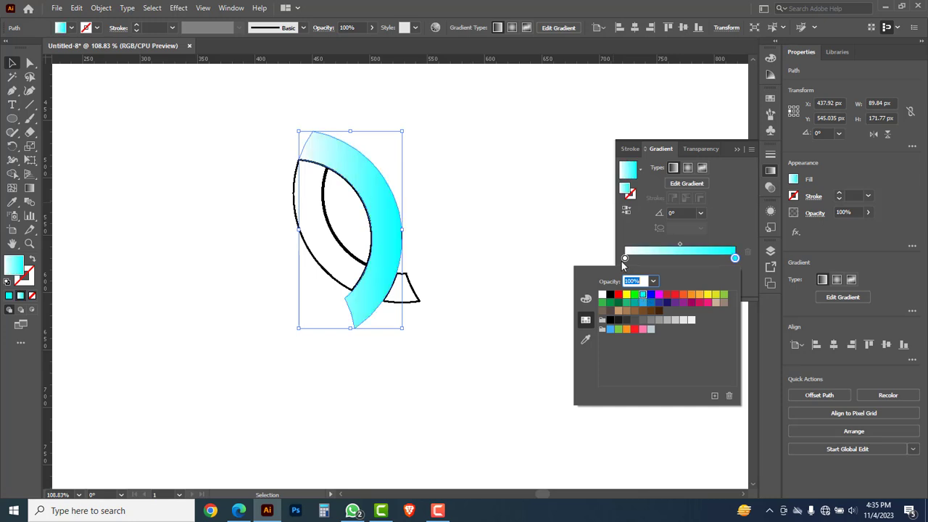
{"action": "left_click", "coordinate": [624, 259]}
{"action": "double_click", "coordinate": [624, 258]}
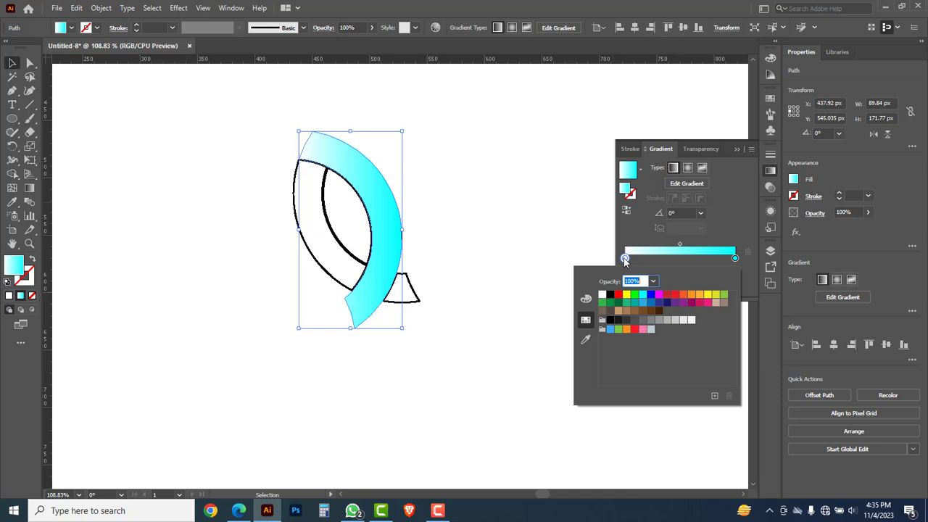
{"action": "left_click", "coordinate": [643, 295]}
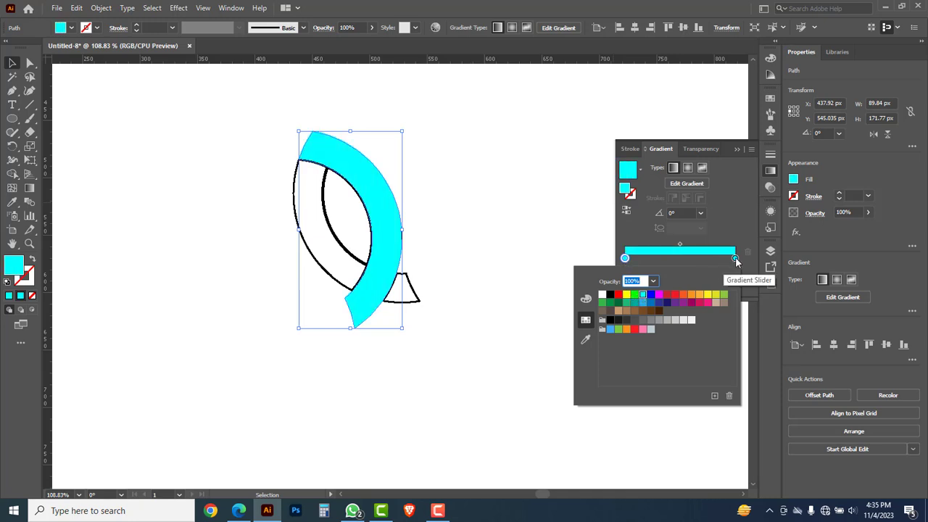
Change the gradient's end stop to a darker blue, 0077D5 (R 0, G 119, B 213)
{"action": "left_click", "coordinate": [735, 257]}
{"action": "double_click", "coordinate": [735, 257]}
{"action": "left_click", "coordinate": [586, 299]}
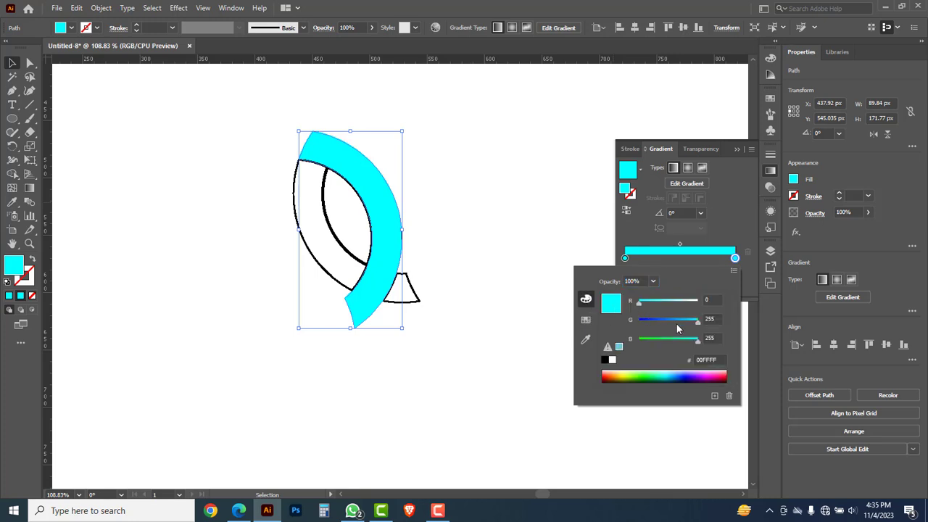
{"action": "left_click_drag", "start_coordinate": [695, 327], "coordinate": [674, 326]}
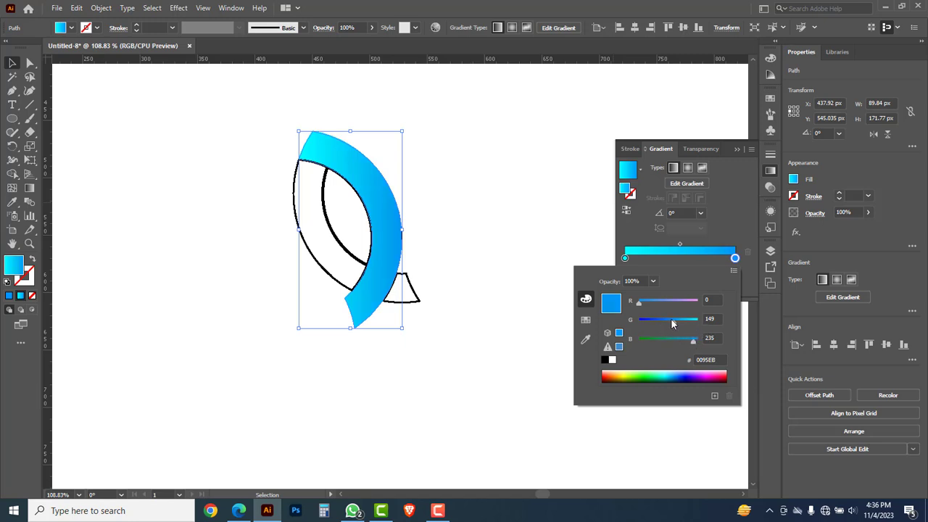
{"action": "left_click_drag", "start_coordinate": [671, 321], "coordinate": [667, 319]}
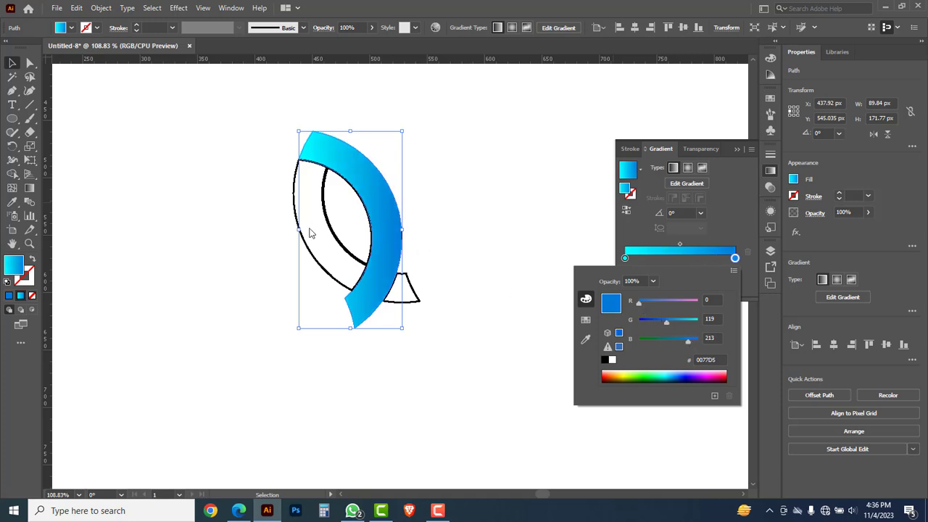
Run the band's gradient from its upper tip to its lower tail at about -68°, and shift the cyan stop to about 14%
{"action": "left_click", "coordinate": [31, 190]}
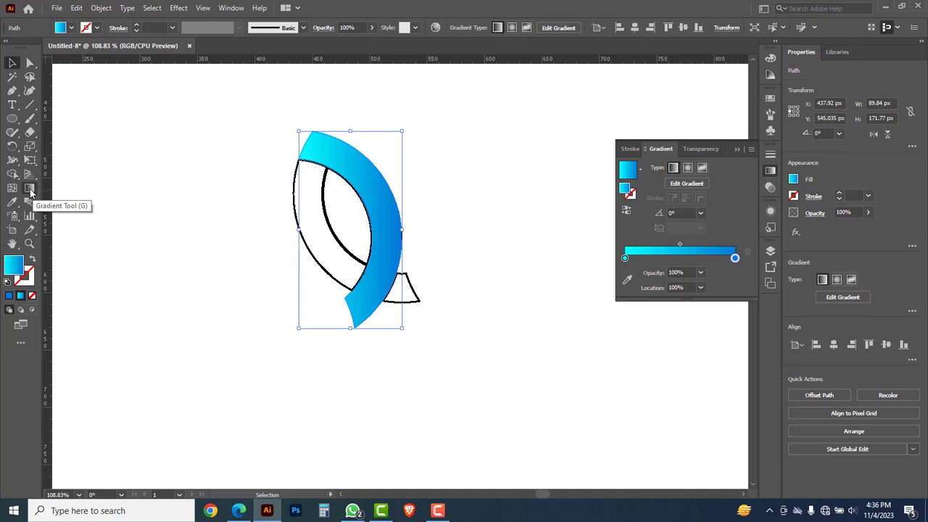
{"action": "left_click", "coordinate": [32, 189]}
{"action": "mouse_move", "coordinate": [319, 127]}
{"action": "left_mouse_down"}
{"action": "mouse_move", "coordinate": [386, 275]}
{"action": "mouse_move", "coordinate": [394, 317]}
{"action": "mouse_move", "coordinate": [391, 305]}
{"action": "left_mouse_up"}
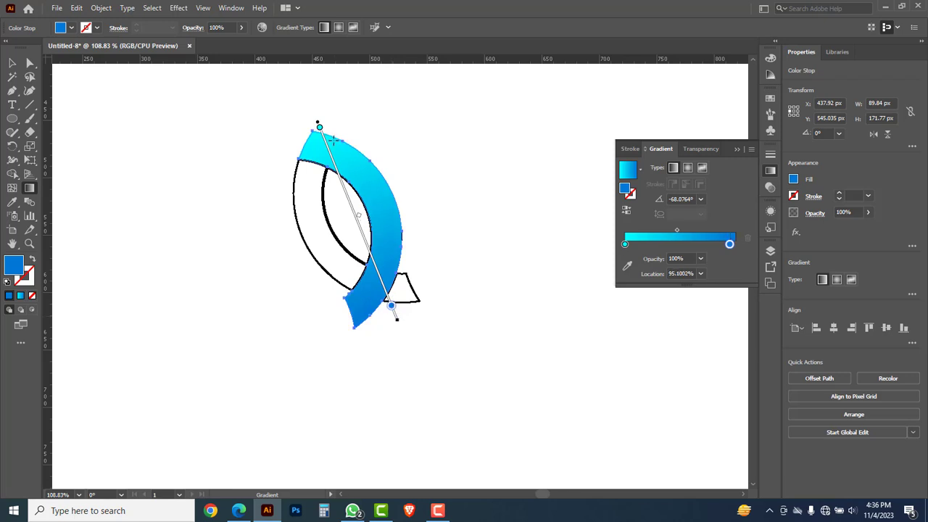
{"action": "left_click_drag", "start_coordinate": [319, 128], "coordinate": [331, 157]}
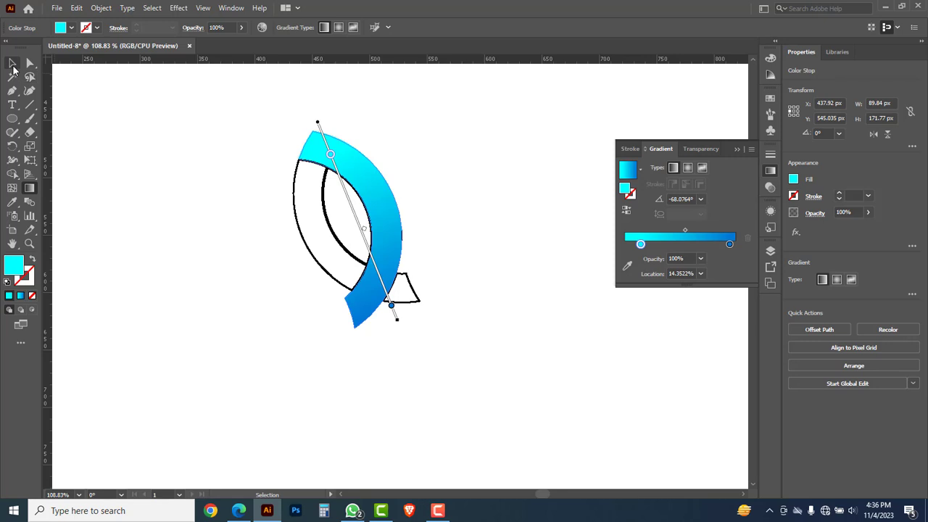
{"action": "left_click", "coordinate": [12, 64]}
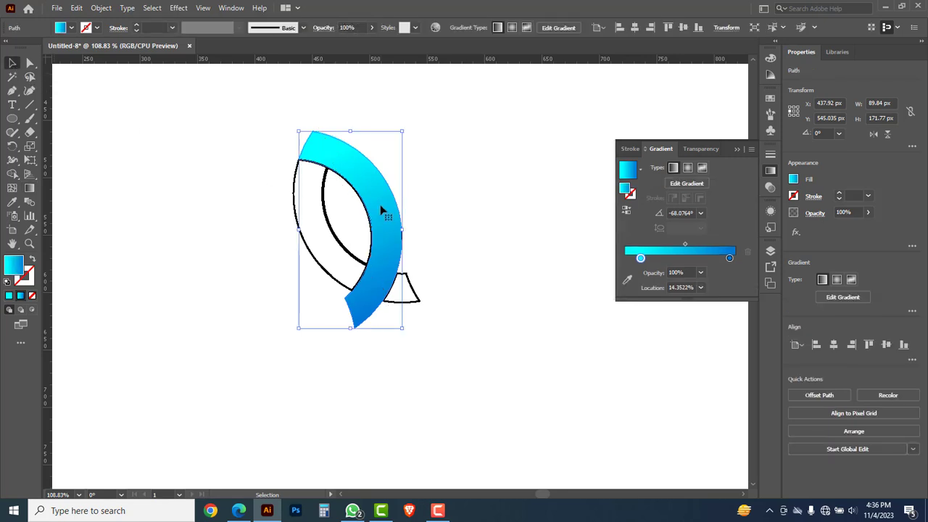
Remove the gradient-filled band, the petal's inner lens shape and the short stray line above the small tail piece
{"action": "key", "text": "Delete"}
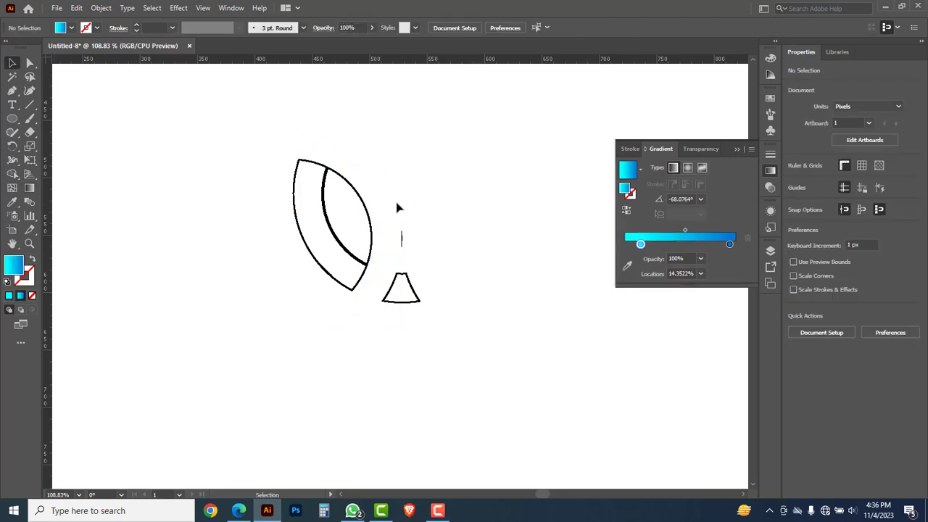
{"action": "left_click_drag", "start_coordinate": [388, 192], "coordinate": [428, 255]}
{"action": "key", "text": "Delete"}
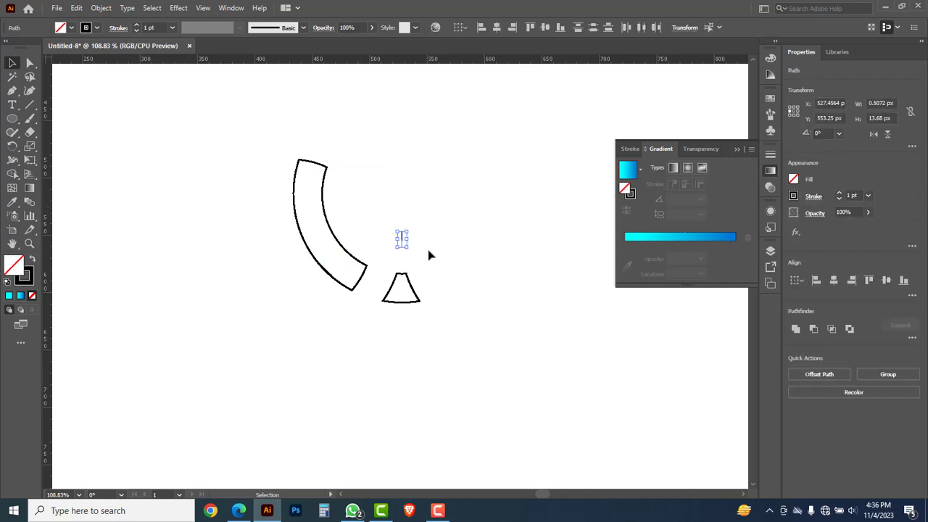
{"action": "key", "text": "Delete"}
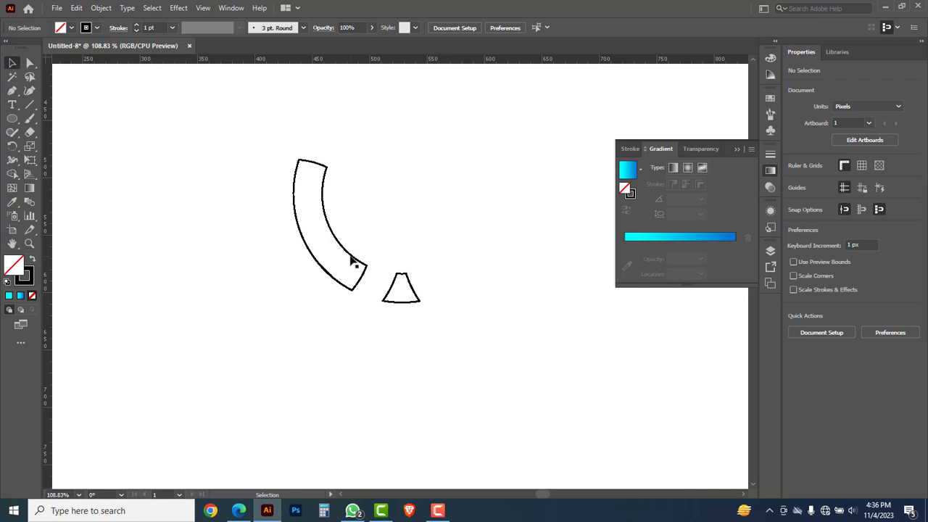
Move the remaining left band aside to check it, and undo the move
{"action": "left_click_drag", "start_coordinate": [354, 261], "coordinate": [293, 270]}
{"action": "key", "text": "ctrl+z"}
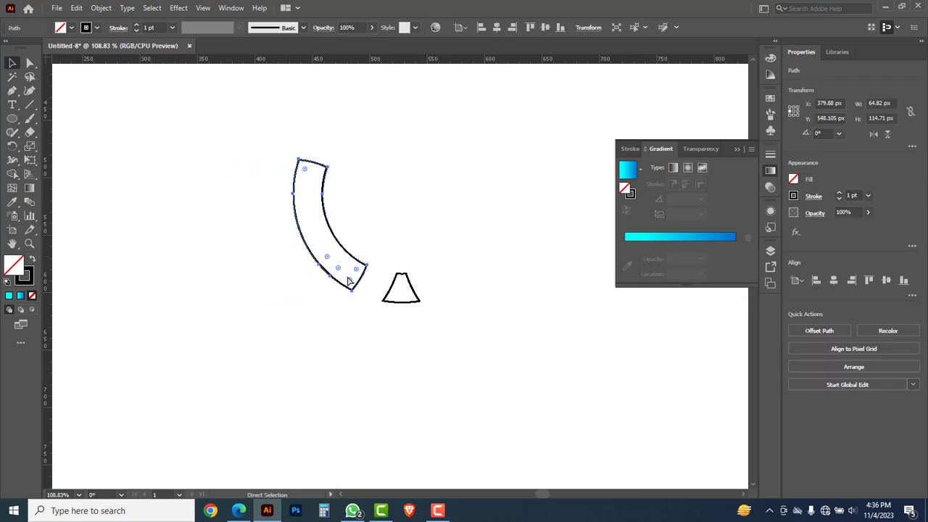
Fill the left band with the cyan-to-blue gradient, reverse its direction, and copy that fill onto the small tail piece with the Eyedropper
{"action": "left_click", "coordinate": [674, 238]}
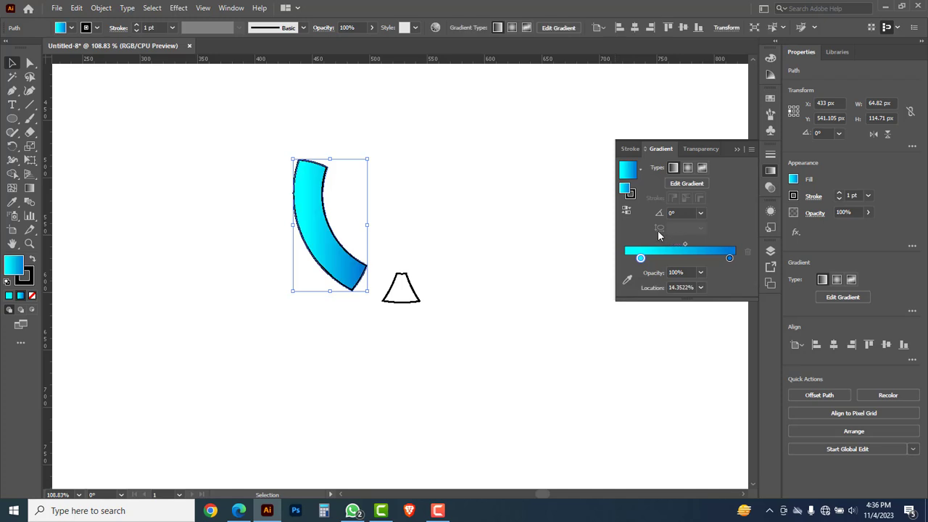
{"action": "left_click", "coordinate": [625, 212]}
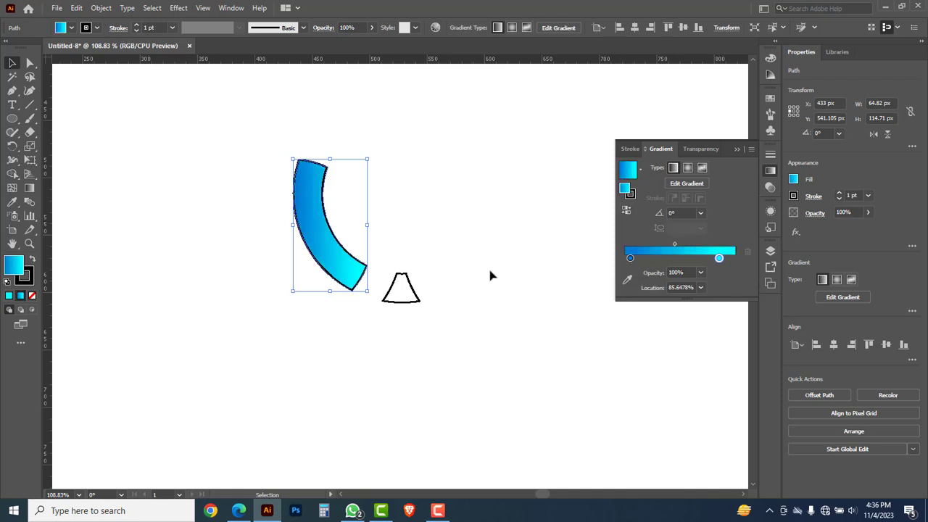
{"action": "left_click", "coordinate": [453, 296]}
{"action": "left_click", "coordinate": [397, 291]}
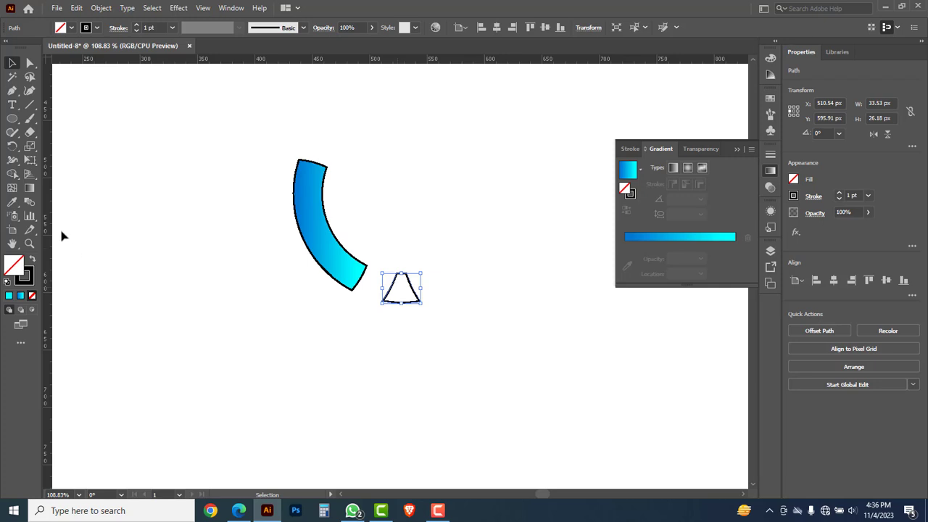
{"action": "left_click", "coordinate": [12, 203]}
{"action": "left_click", "coordinate": [317, 222]}
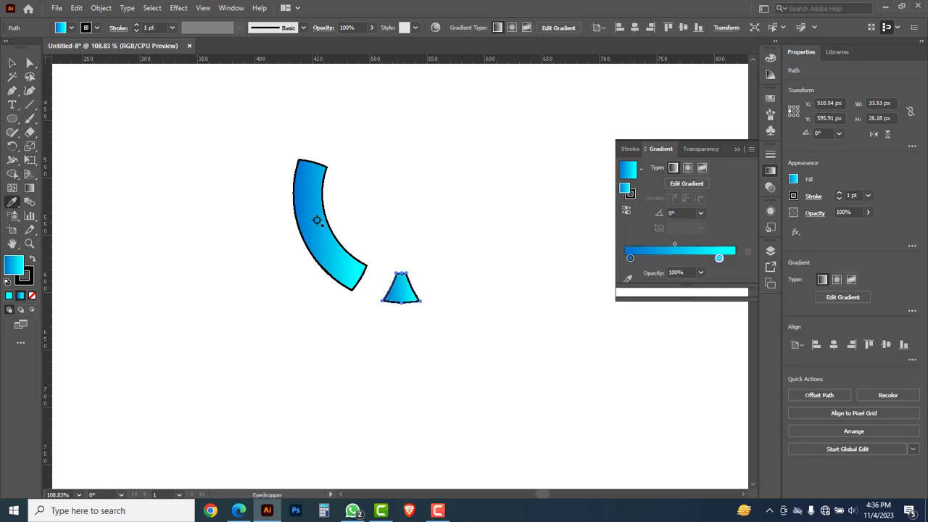
{"action": "left_click", "coordinate": [12, 63]}
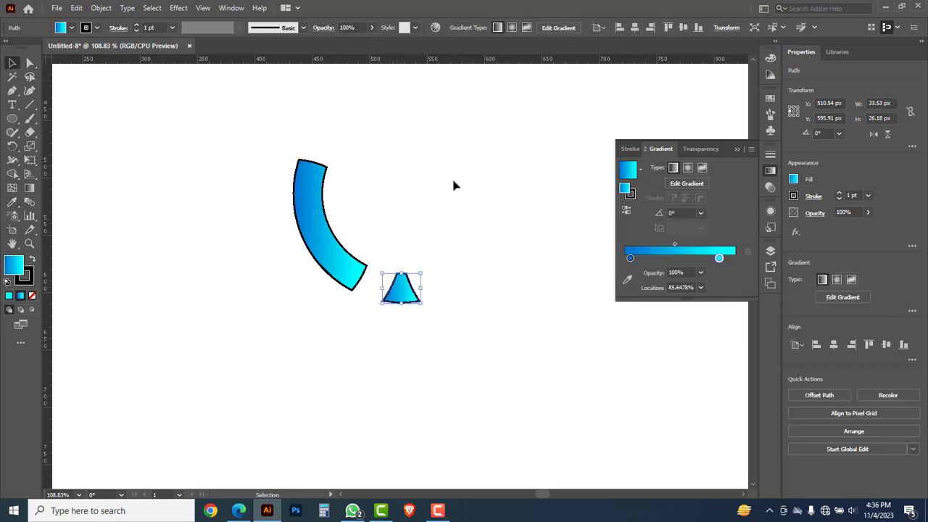
Remove the black stroke from both the left band and the small tail piece
{"action": "left_click", "coordinate": [323, 251], "text": "shift"}
{"action": "left_click", "coordinate": [630, 197]}
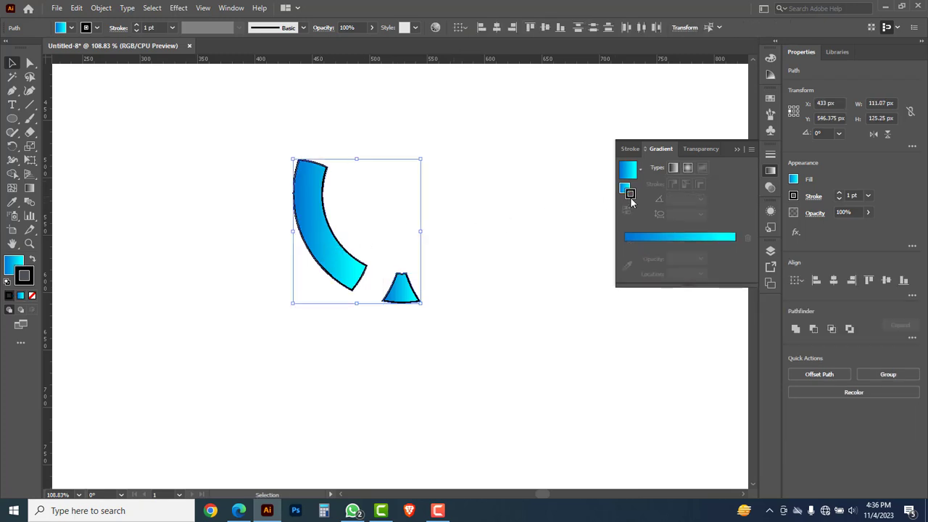
{"action": "left_click", "coordinate": [32, 295]}
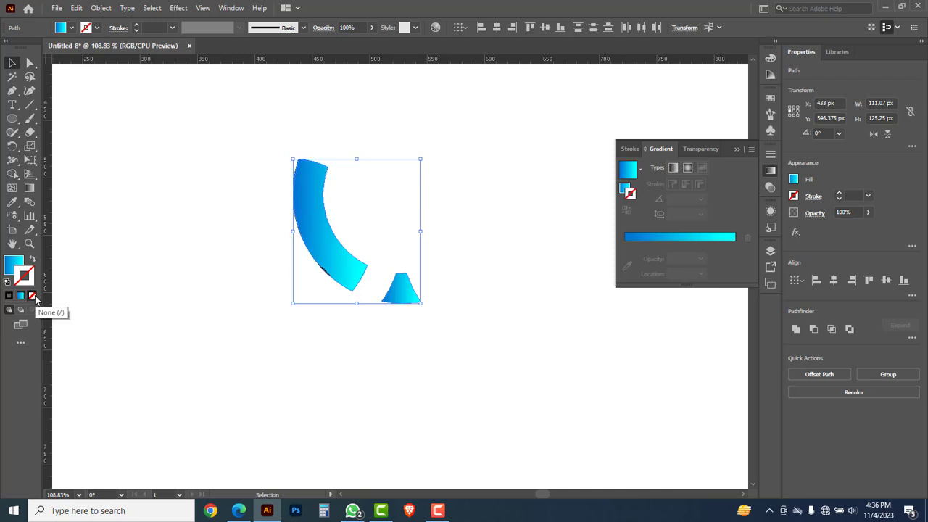
{"action": "key", "text": "a"}
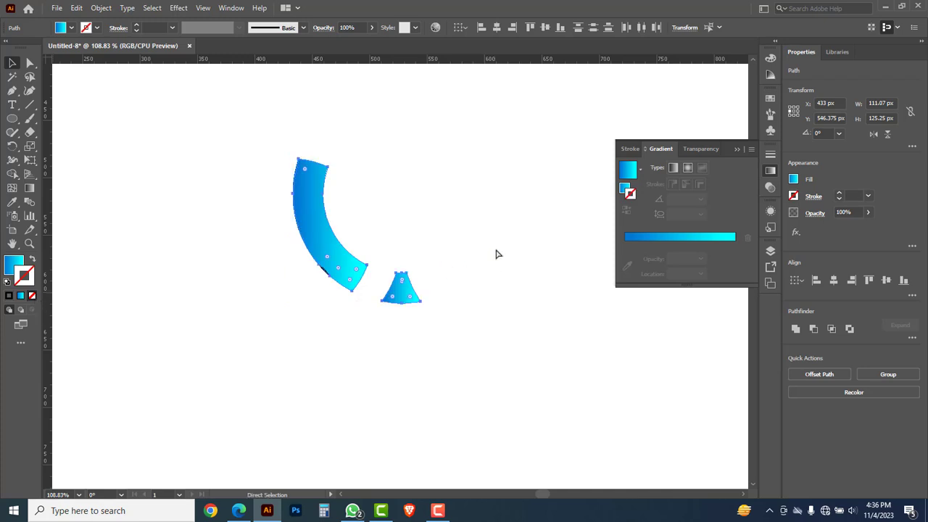
Hide the filled pieces to isolate and delete the stray black line on the left band, and show all hidden objects
{"action": "key", "text": "ctrl+3"}
{"action": "left_click_drag", "start_coordinate": [215, 139], "coordinate": [414, 321]}
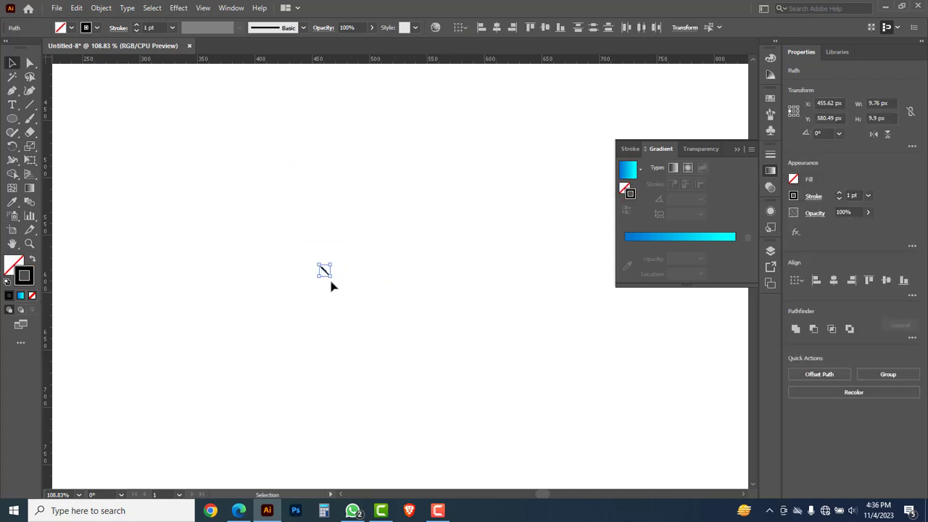
{"action": "key", "text": "ctrl+3"}
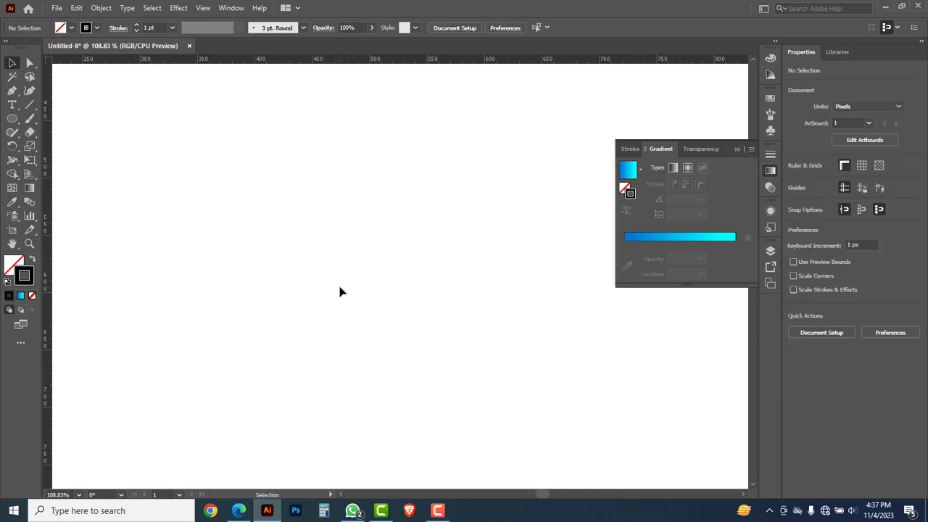
{"action": "key", "text": "ctrl"}
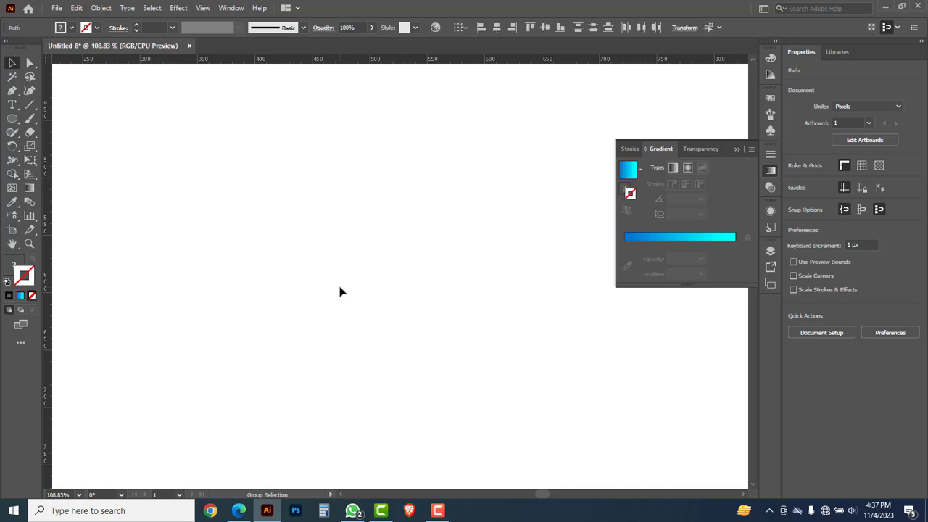
{"action": "key", "text": "ctrl+alt+3"}
{"action": "left_click", "coordinate": [450, 292]}
Unite the small tail piece and the left band into one object, keeping their gradient fill
{"action": "left_click", "coordinate": [407, 298]}
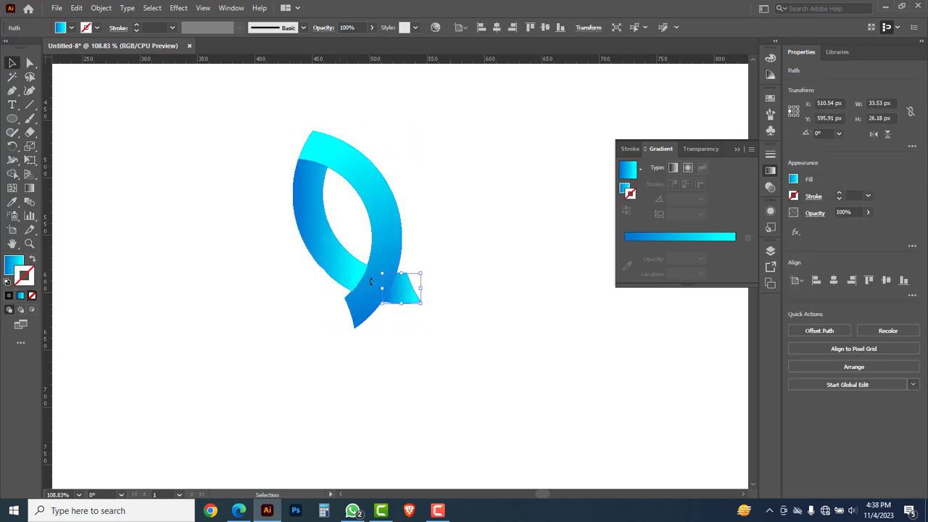
{"action": "left_click", "coordinate": [321, 246], "text": "shift"}
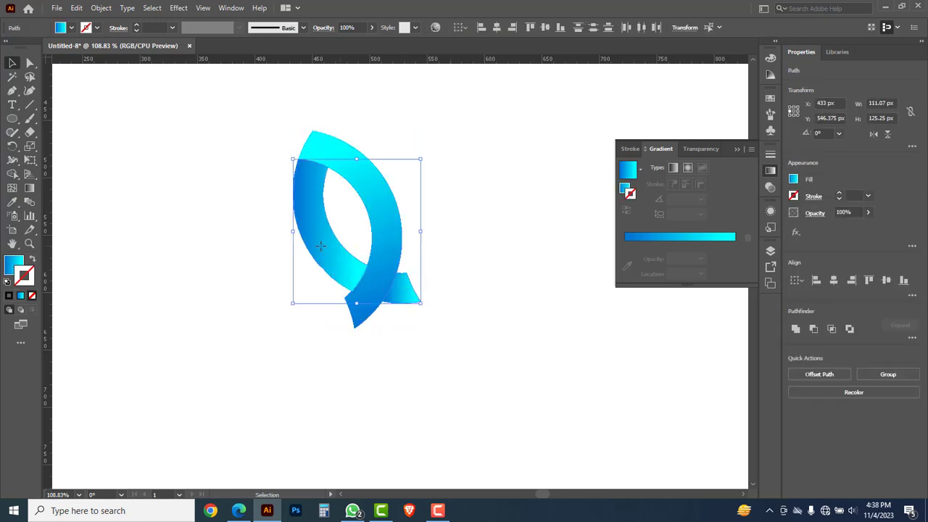
{"action": "left_click", "coordinate": [624, 187]}
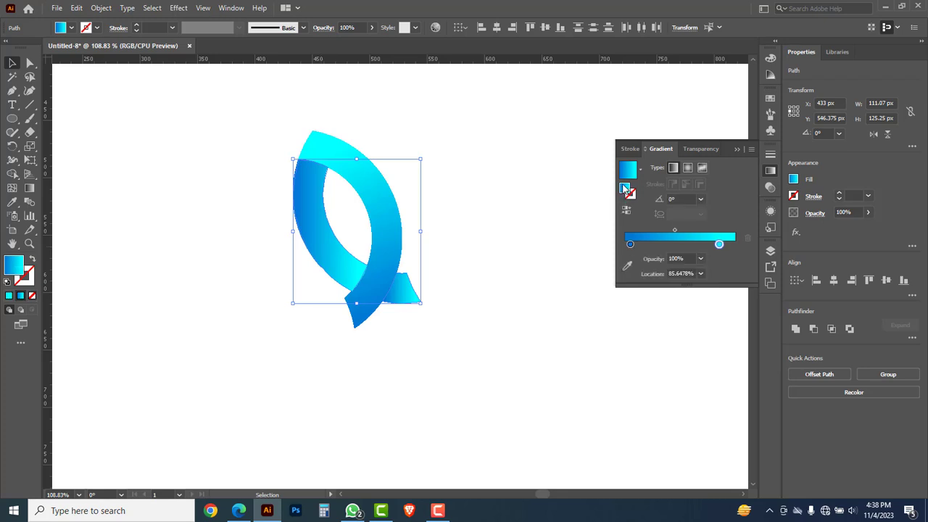
{"action": "left_click", "coordinate": [795, 329]}
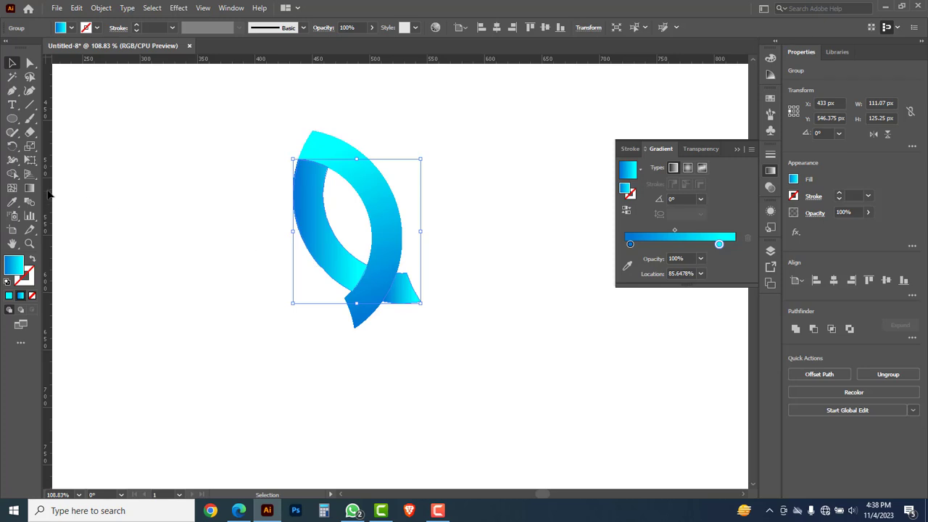
Run the united pieces' gradient diagonally at about 142° from cyan above to blue at the tail, and pull the blue stops inward
{"action": "left_click", "coordinate": [29, 188]}
{"action": "left_click_drag", "start_coordinate": [276, 163], "coordinate": [274, 190]}
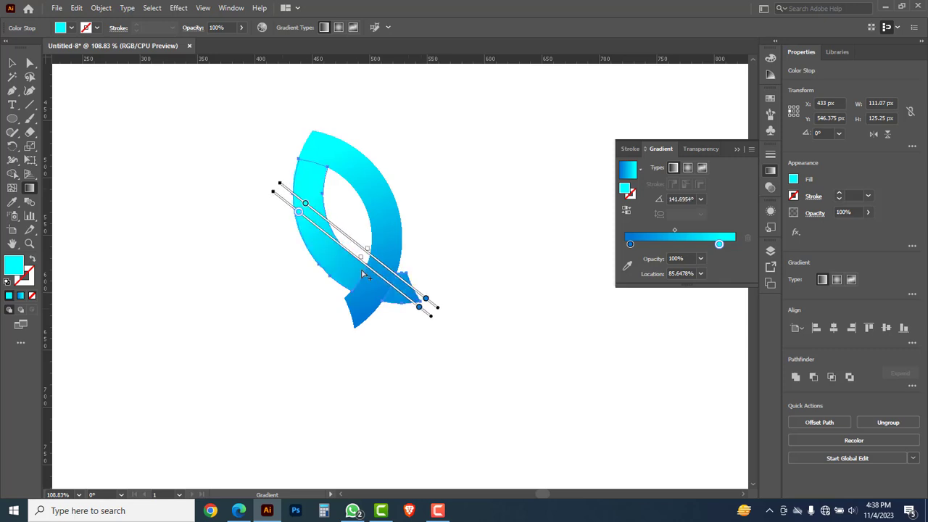
{"action": "mouse_move", "coordinate": [419, 306]}
{"action": "left_mouse_down"}
{"action": "mouse_move", "coordinate": [394, 286]}
{"action": "mouse_move", "coordinate": [405, 283]}
{"action": "mouse_move", "coordinate": [362, 271]}
{"action": "mouse_move", "coordinate": [383, 270]}
{"action": "left_mouse_up"}
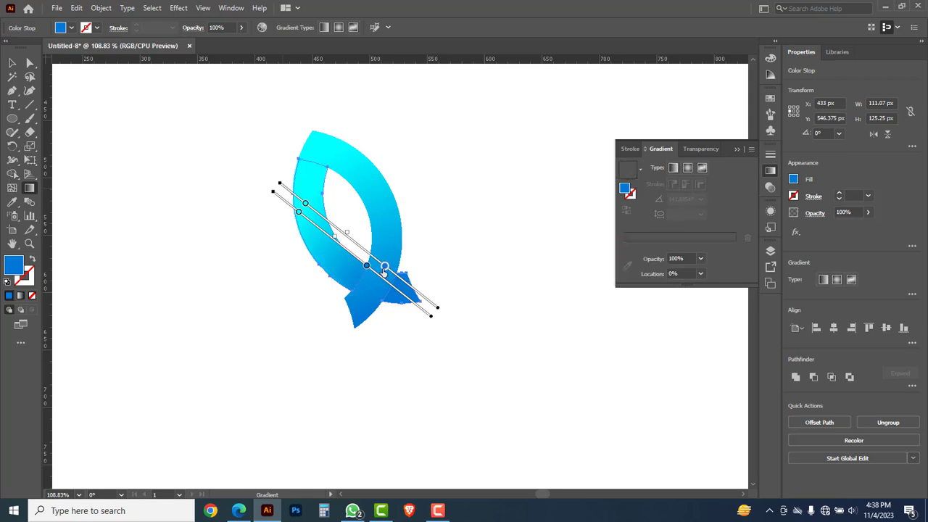
{"action": "left_click", "coordinate": [13, 65]}
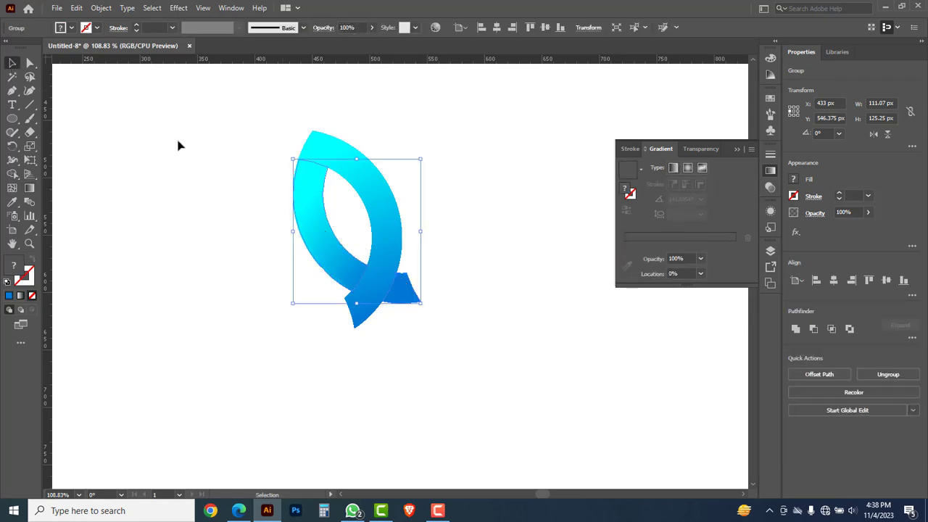
{"action": "left_click", "coordinate": [182, 140]}
Group all the bands of the petal into one object
{"action": "left_click_drag", "start_coordinate": [220, 114], "coordinate": [458, 330]}
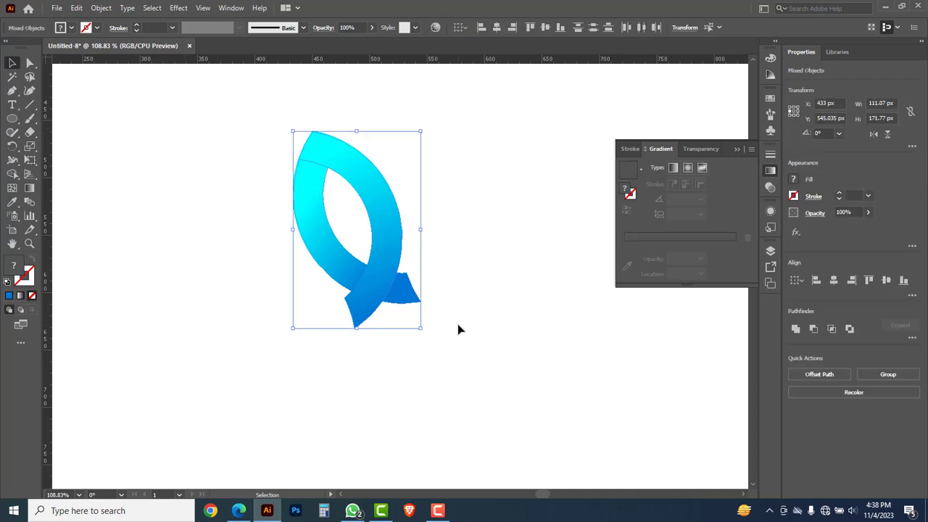
{"action": "right_click", "coordinate": [449, 205]}
{"action": "left_click", "coordinate": [482, 288]}
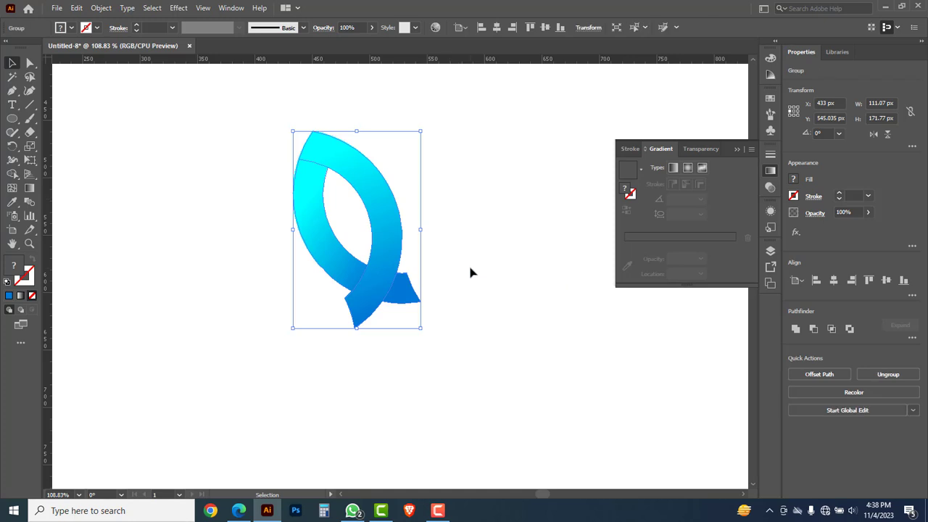
{"action": "left_click", "coordinate": [472, 271]}
Make a copy of the petal group rotated 45° about a point just below the petal's tails
{"action": "left_click", "coordinate": [327, 210]}
{"action": "left_click", "coordinate": [13, 147]}
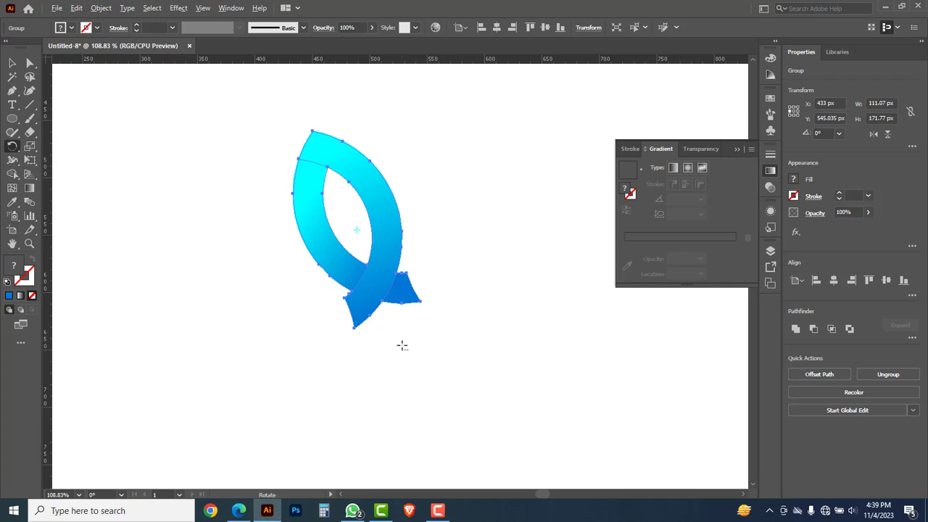
{"action": "left_click", "coordinate": [403, 346], "text": "alt"}
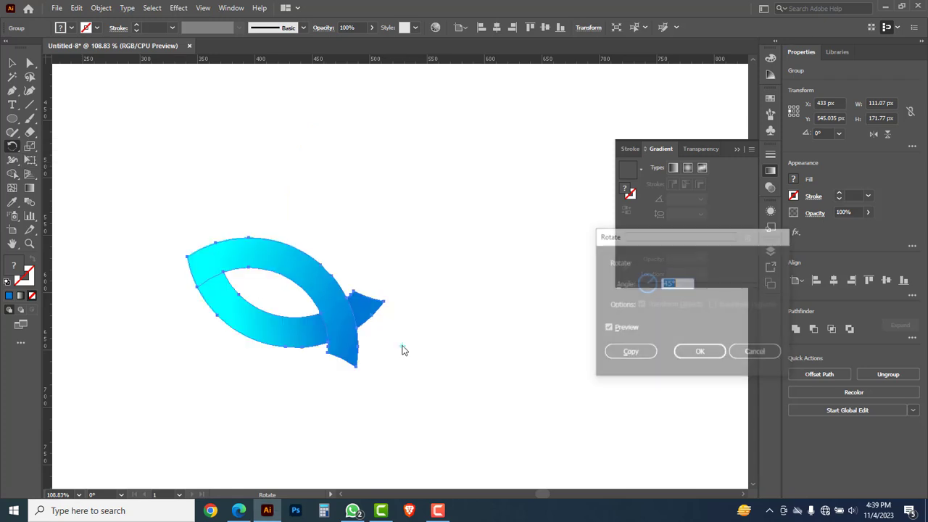
{"action": "left_click", "coordinate": [628, 354]}
{"action": "key", "text": "v"}
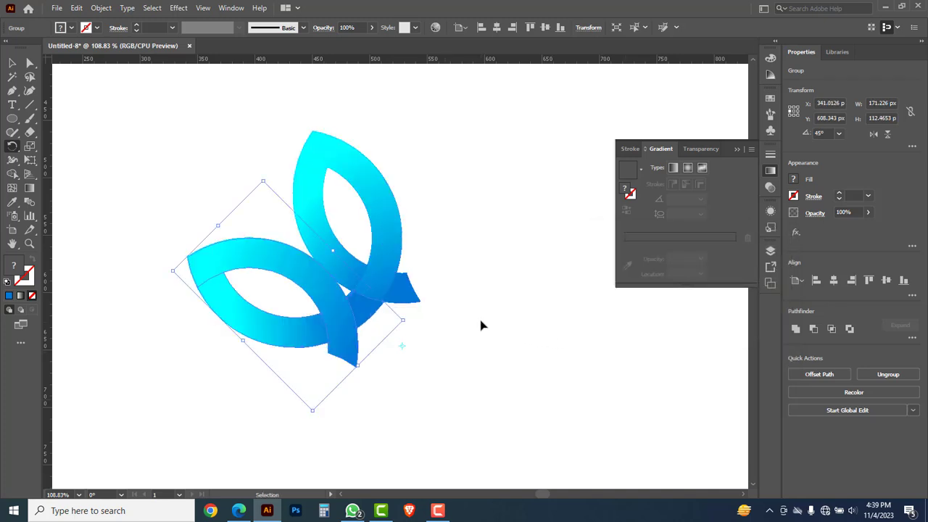
Repeat the rotated copy six more times to complete the eight-petal flower
{"action": "key", "text": "ctrl+d"}
{"action": "key", "text": "ctrl+d"}
{"action": "key", "text": "ctrl+d"}
{"action": "key", "text": "ctrl+d"}
{"action": "key", "text": "ctrl+d"}
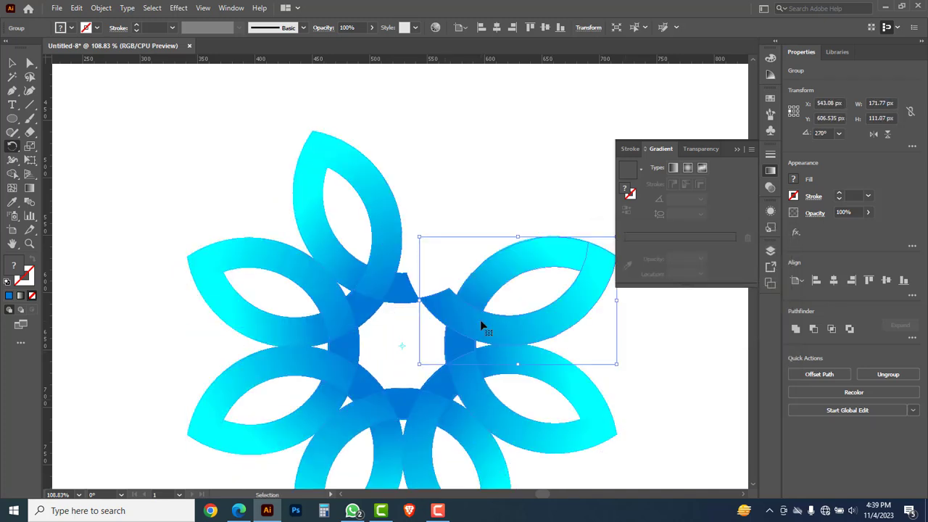
{"action": "key", "text": "ctrl+d"}
{"action": "key", "text": "v"}
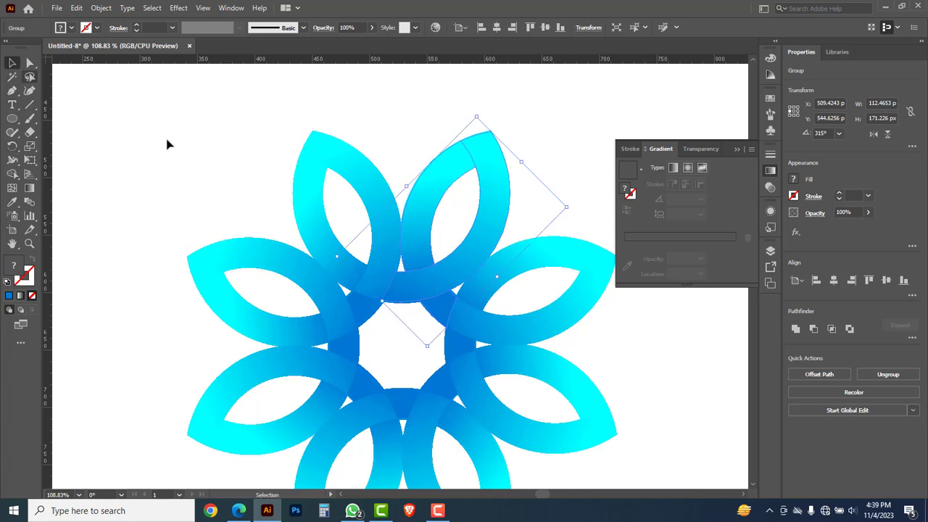
Group all eight petals of the flower into a single object
{"action": "left_click", "coordinate": [245, 169], "text": "ctrl+alt"}
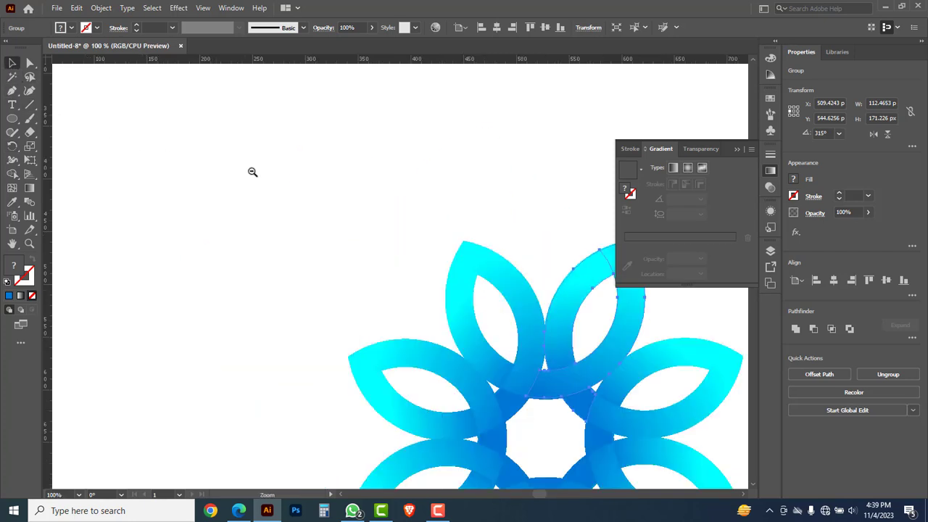
{"action": "left_click", "coordinate": [361, 240], "text": "ctrl+alt"}
{"action": "left_click", "coordinate": [423, 274], "text": "ctrl+alt"}
{"action": "left_click_drag", "start_coordinate": [493, 312], "coordinate": [362, 208]}
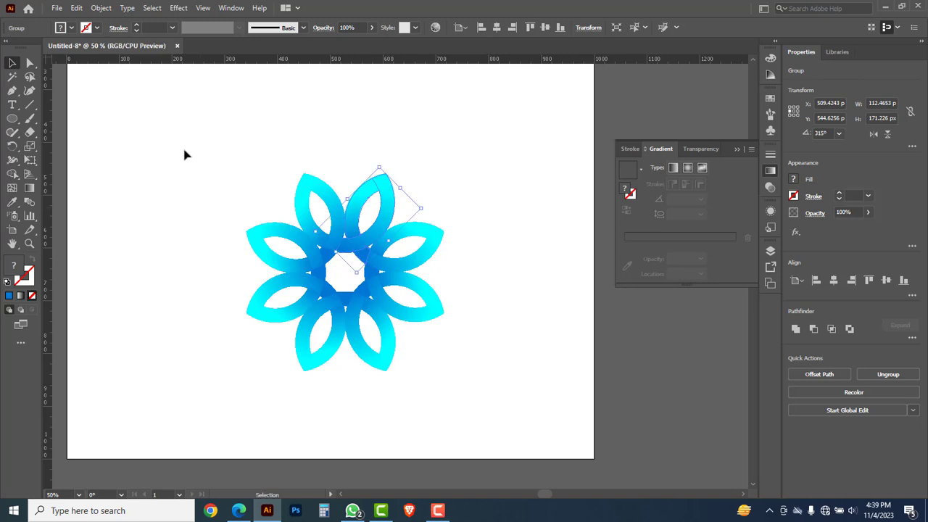
{"action": "left_click_drag", "start_coordinate": [177, 139], "coordinate": [494, 383]}
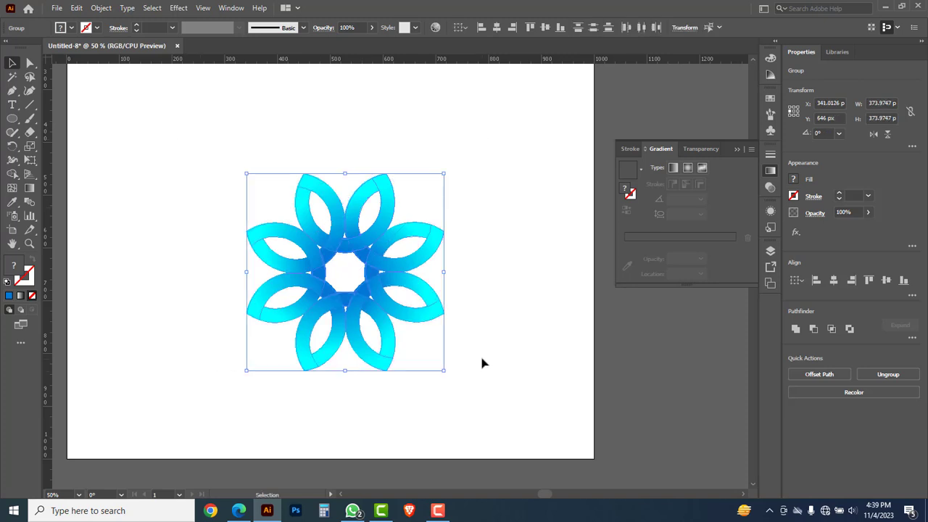
{"action": "right_click", "coordinate": [475, 234]}
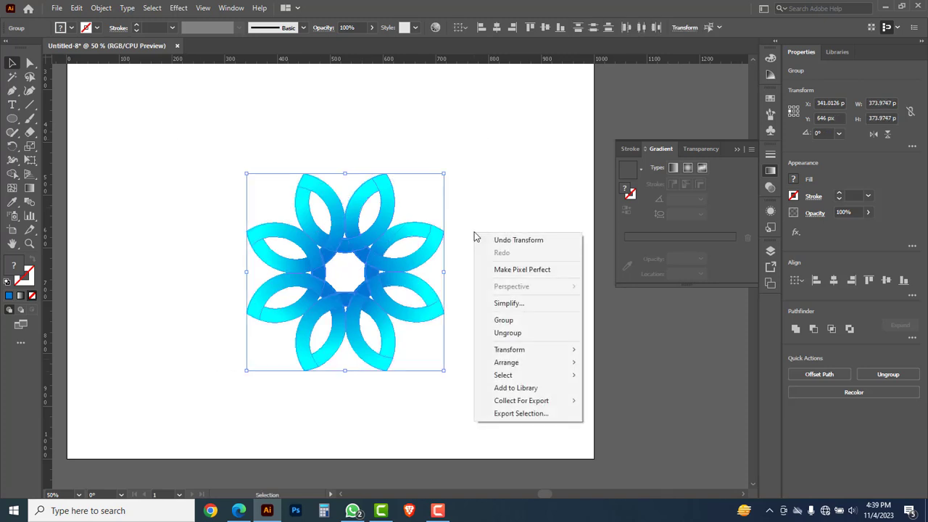
{"action": "left_click", "coordinate": [506, 319]}
{"action": "left_click", "coordinate": [491, 286]}
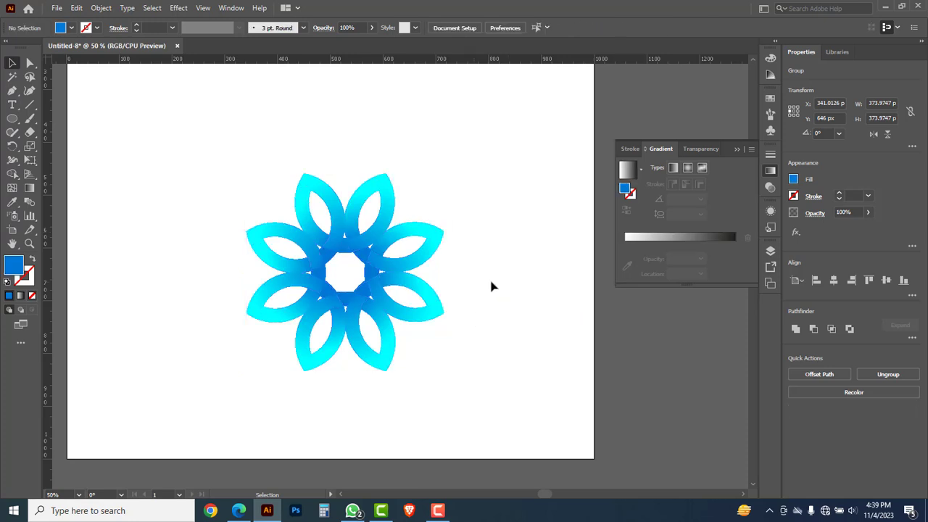
Centre the flower group horizontally and vertically on the artboard
{"action": "left_click", "coordinate": [353, 265]}
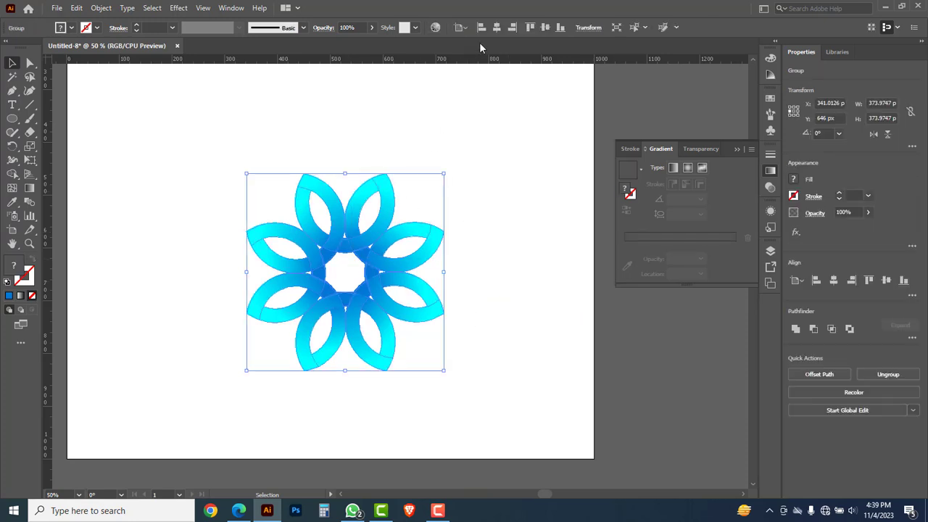
{"action": "left_click", "coordinate": [497, 27]}
{"action": "left_click", "coordinate": [545, 27]}
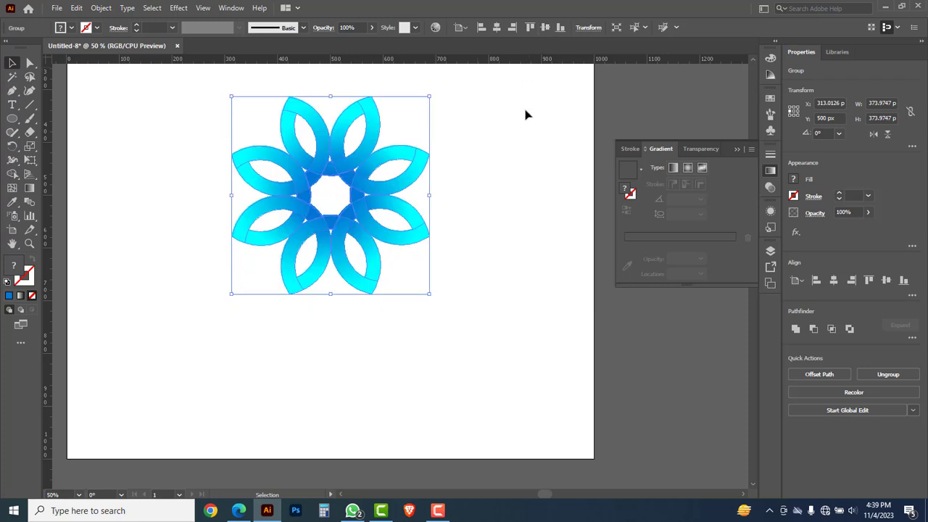
{"action": "left_click", "coordinate": [515, 202]}
Add a 1000 × 1000 px rectangle to serve as the logo's background
{"action": "key", "text": "ctrl+minus"}
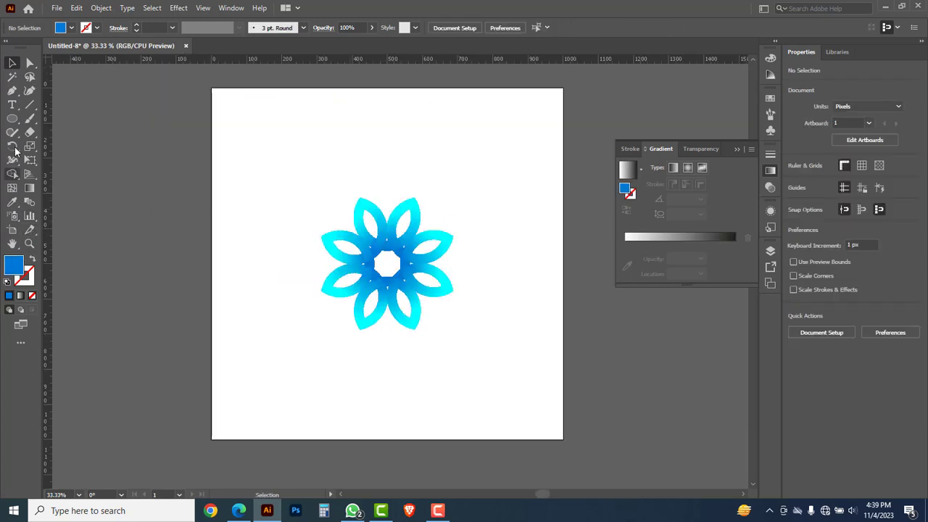
{"action": "left_click", "coordinate": [12, 119]}
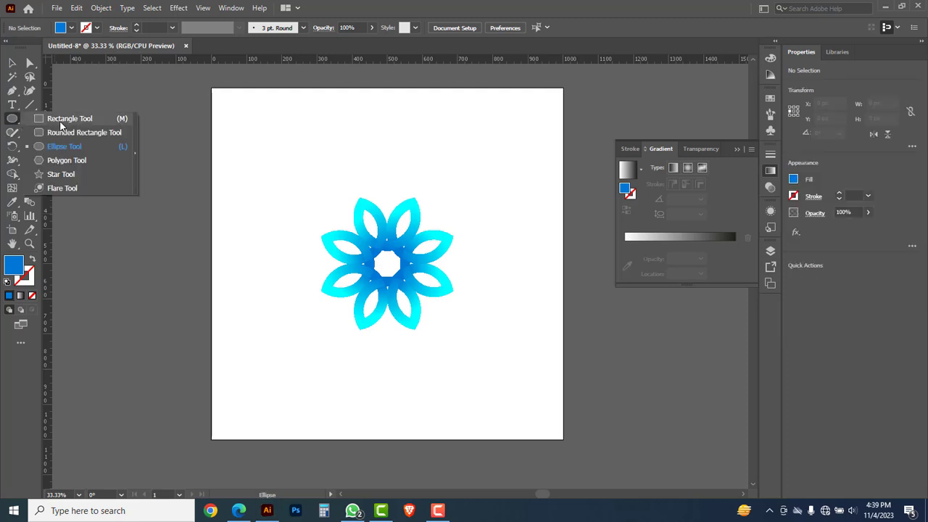
{"action": "left_click", "coordinate": [61, 123]}
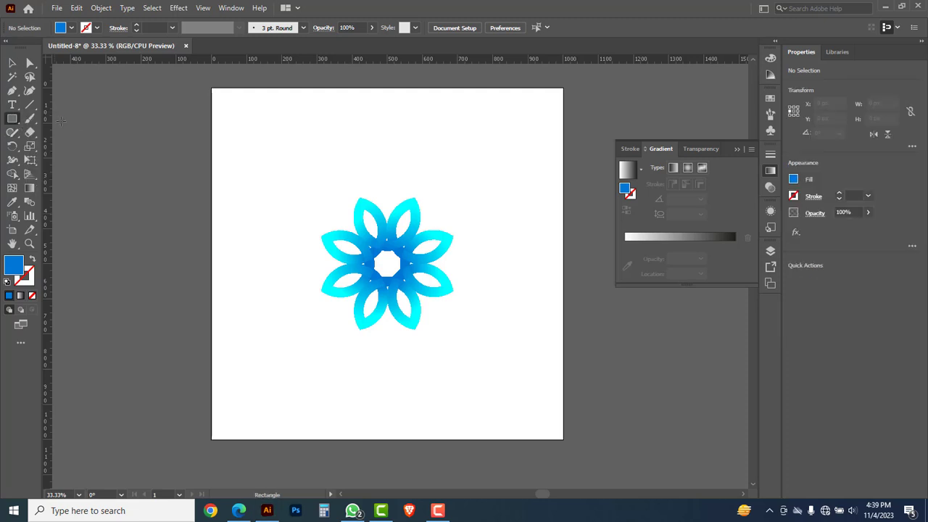
{"action": "left_click", "coordinate": [300, 178]}
{"action": "type", "text": "1000"}
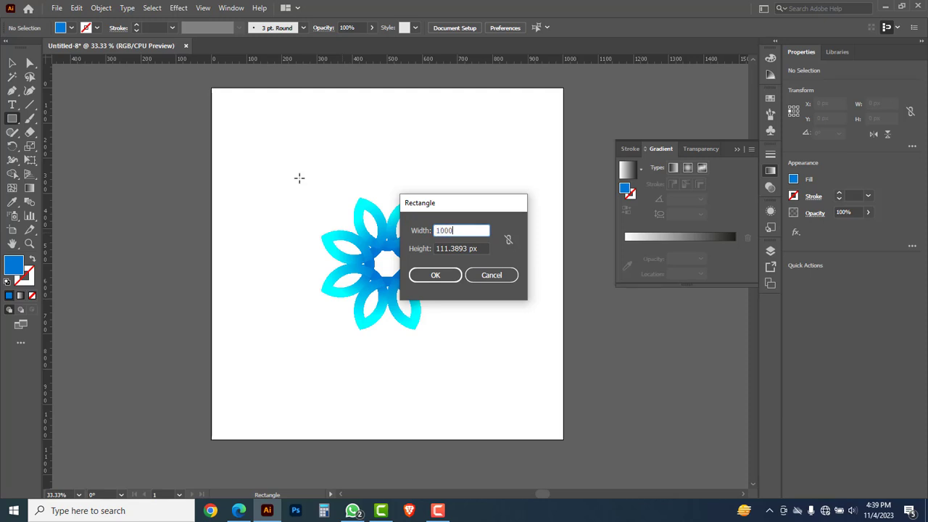
{"action": "key", "text": "Tab"}
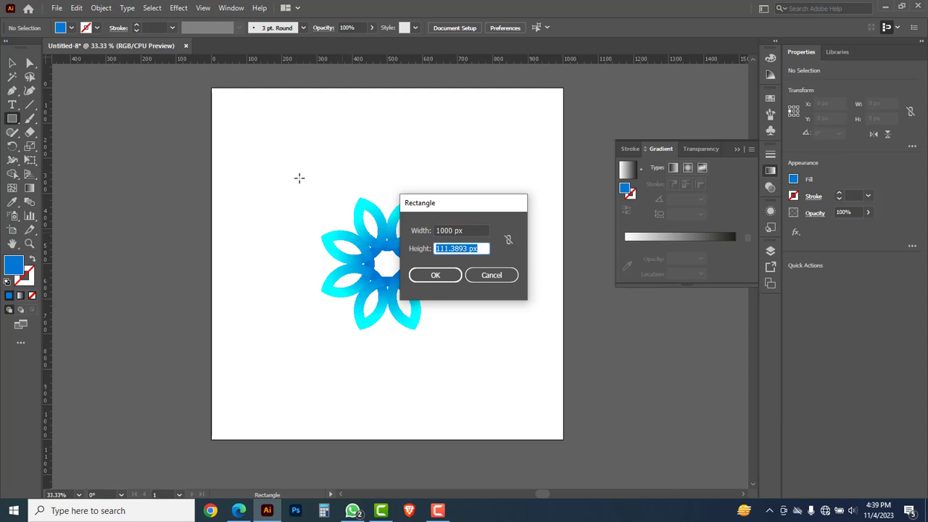
{"action": "type", "text": "1000"}
{"action": "left_click", "coordinate": [435, 275]}
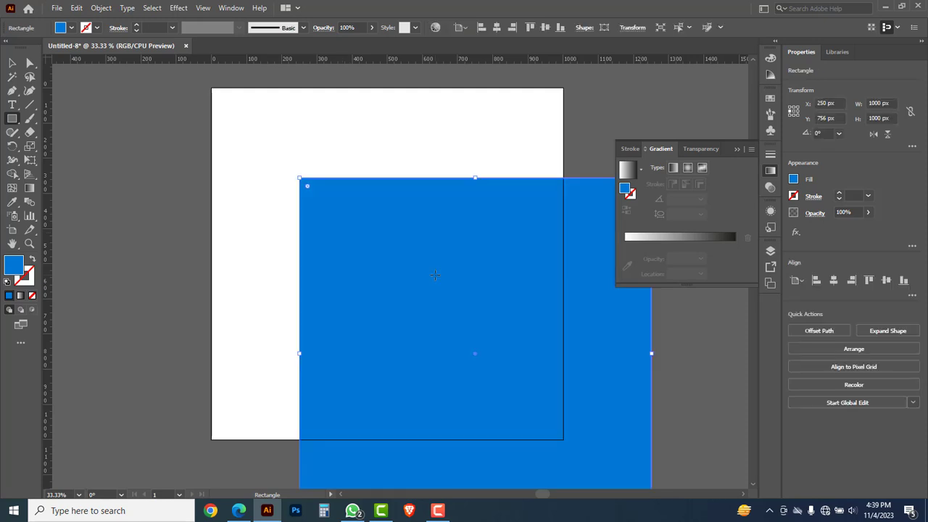
Fill the background square with dark teal 00627F and centre it horizontally and vertically on the artboard
{"action": "left_click", "coordinate": [770, 60]}
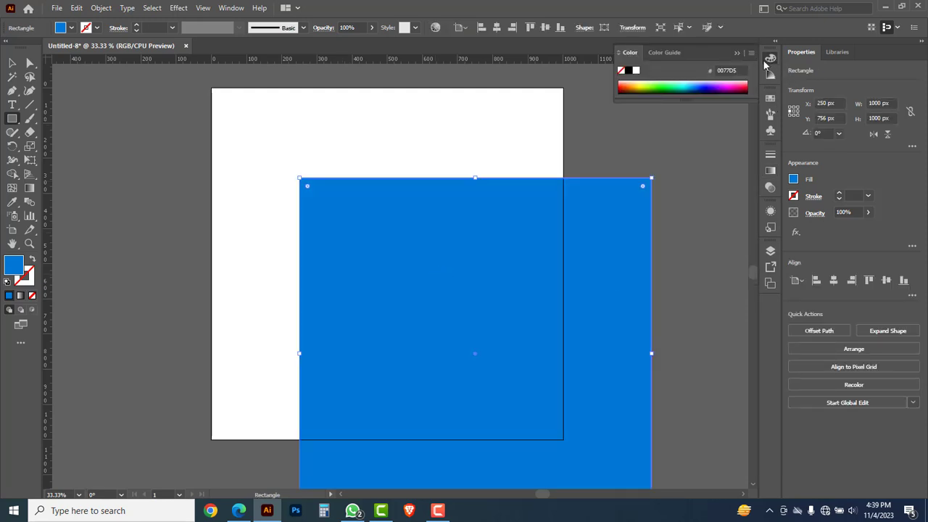
{"action": "left_click", "coordinate": [691, 86]}
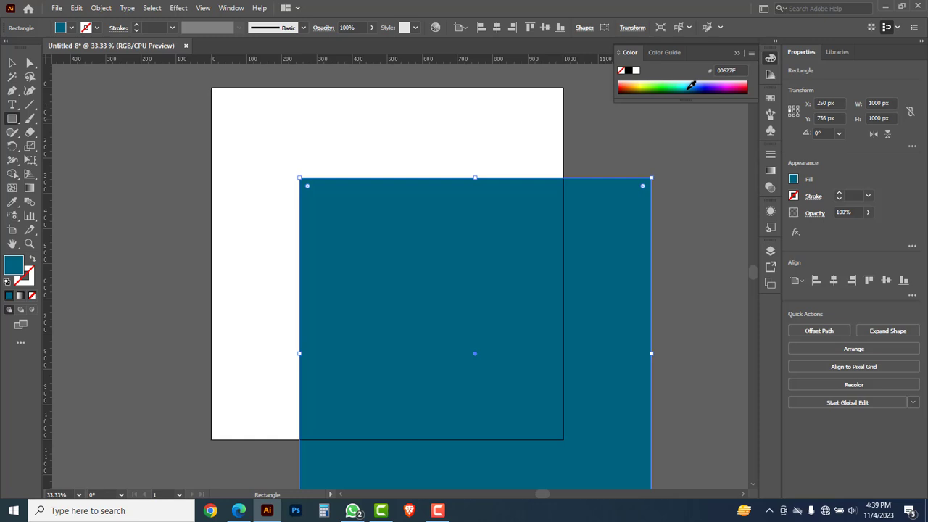
{"action": "left_click", "coordinate": [12, 63]}
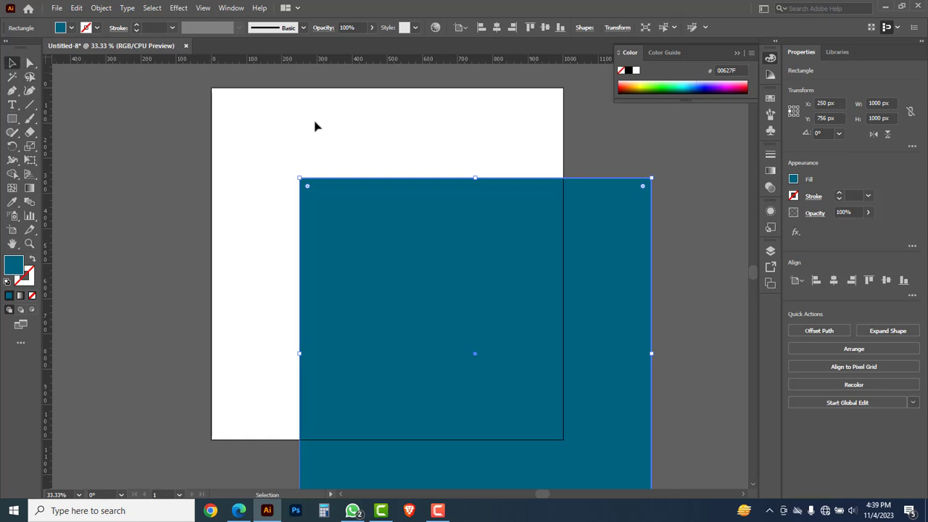
{"action": "left_click", "coordinate": [496, 29]}
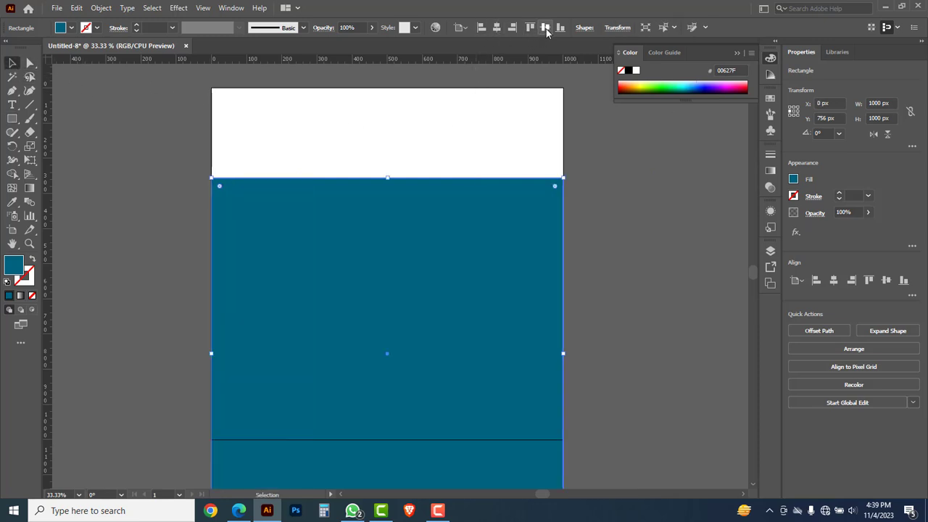
{"action": "left_click", "coordinate": [545, 27]}
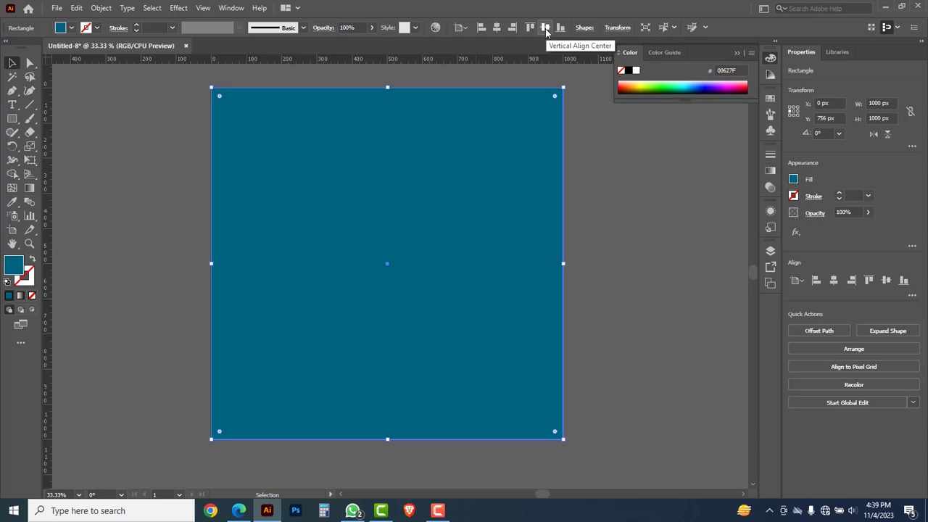
Send the teal background square behind the flower, to the back of the stacking order
{"action": "right_click", "coordinate": [494, 195]}
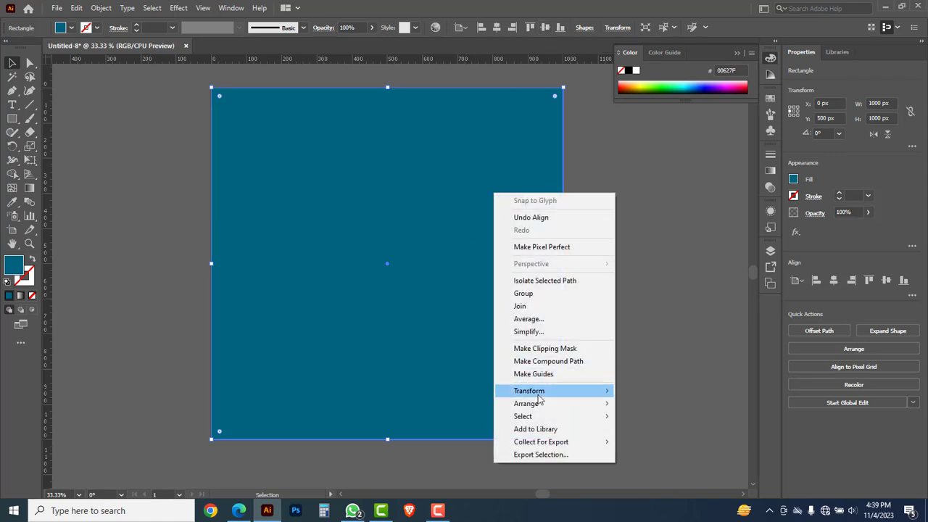
{"action": "mouse_move", "coordinate": [535, 410]}
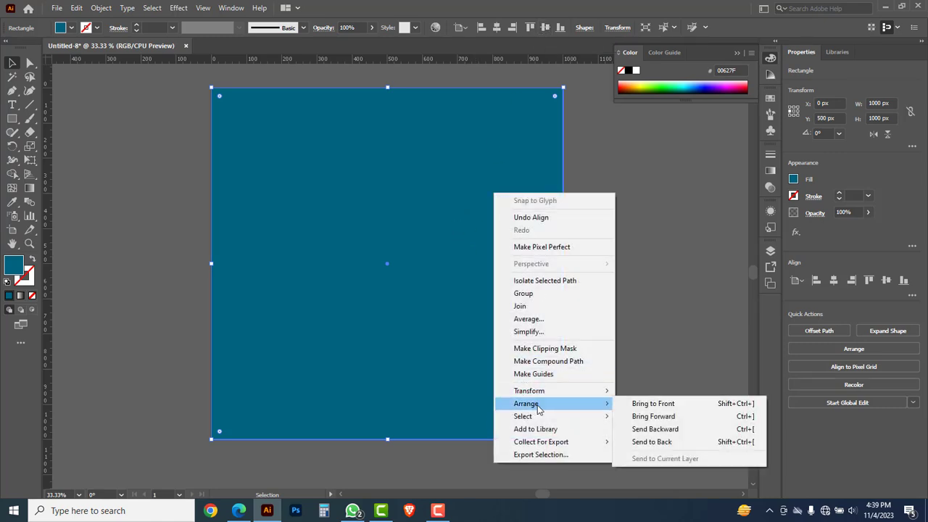
{"action": "left_click", "coordinate": [668, 444]}
{"action": "left_click", "coordinate": [599, 302]}
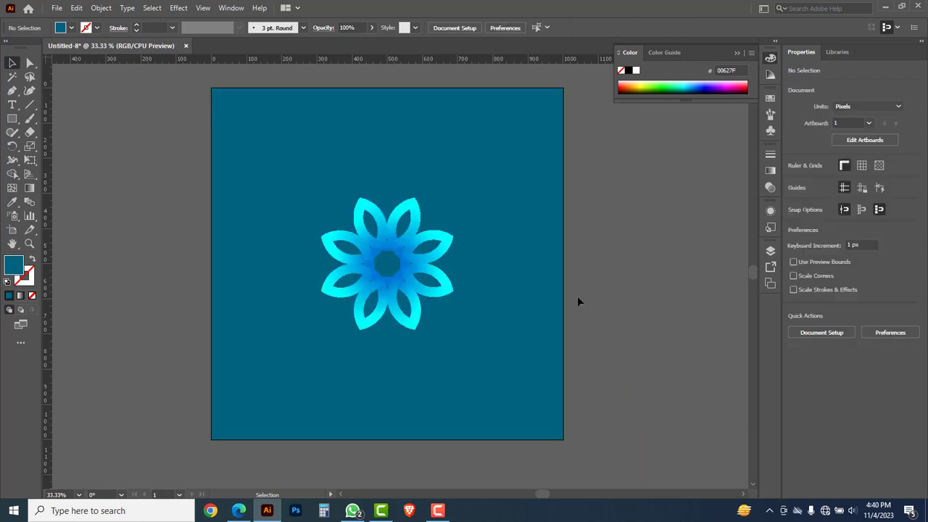
Enlarge the flower group proportionally from its centre to about 536 × 536 px
{"action": "left_click", "coordinate": [447, 245]}
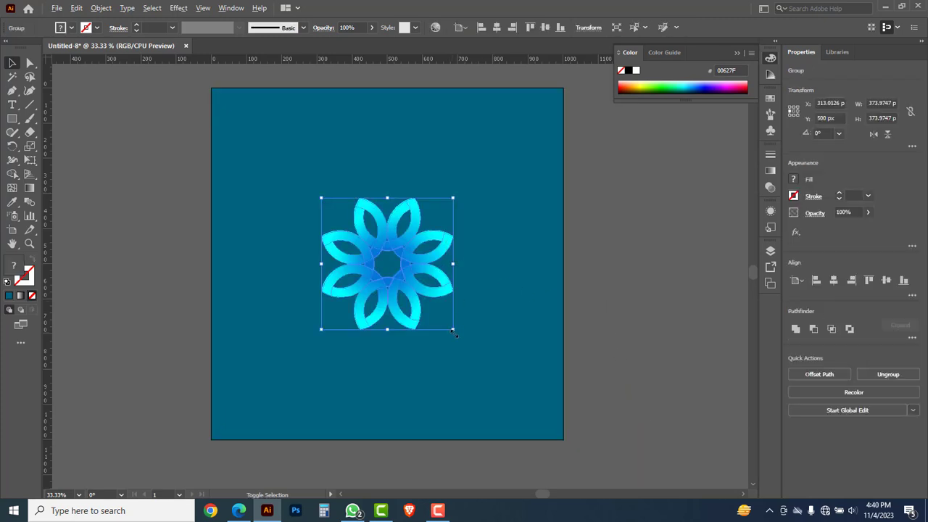
{"action": "left_click_drag", "start_coordinate": [452, 317], "coordinate": [481, 364]}
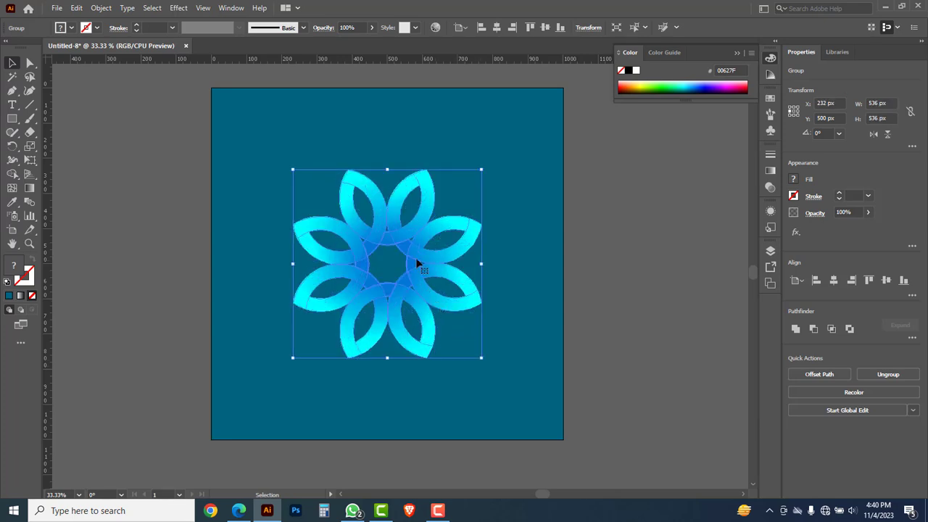
{"action": "key", "text": "ctrl+space"}
{"action": "left_click_drag", "start_coordinate": [173, 134], "coordinate": [496, 352]}
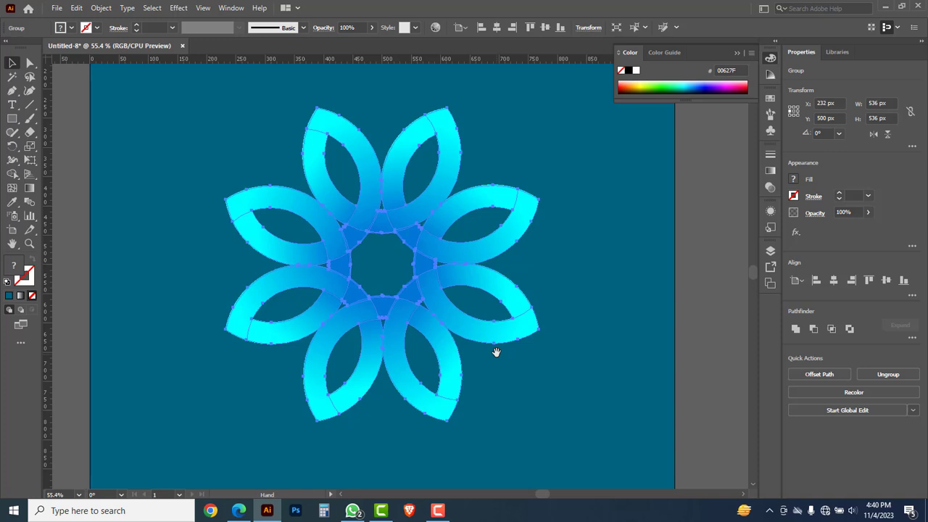
Lock the teal background rectangle
{"action": "left_click", "coordinate": [607, 291]}
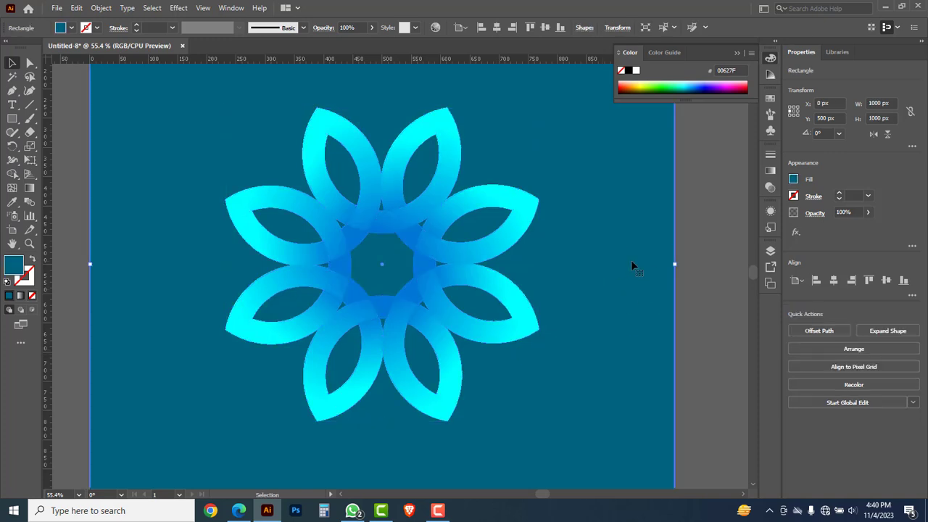
{"action": "left_click", "coordinate": [101, 8]}
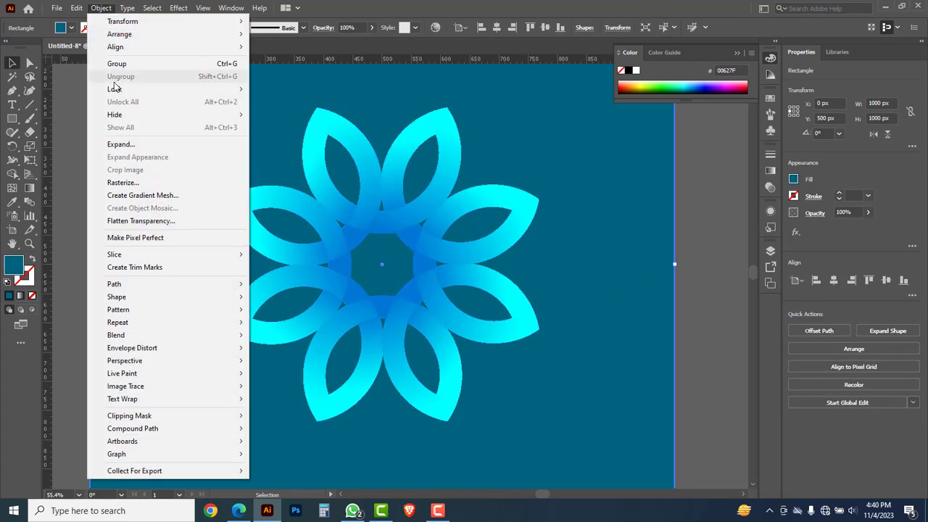
{"action": "mouse_move", "coordinate": [114, 88]}
{"action": "left_click", "coordinate": [291, 88]}
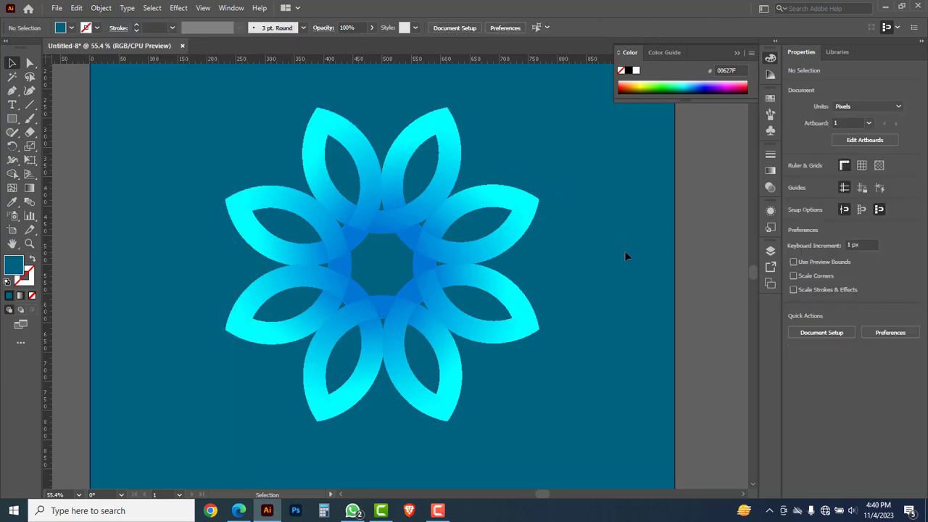
Add the text "FLOWER VECTOR" and place it just beneath the flower
{"action": "scroll", "coordinate": [545, 290], "scroll_direction": "down", "scroll_amount": 3}
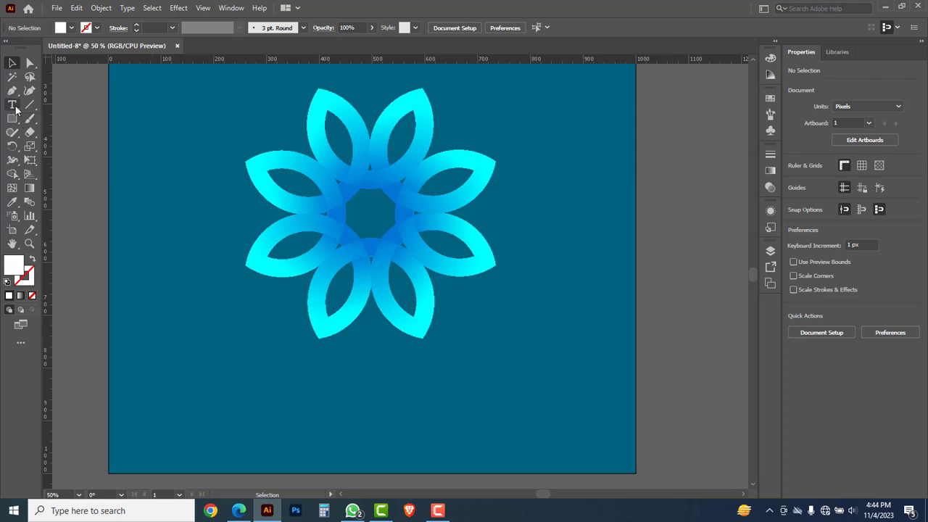
{"action": "left_click", "coordinate": [15, 107]}
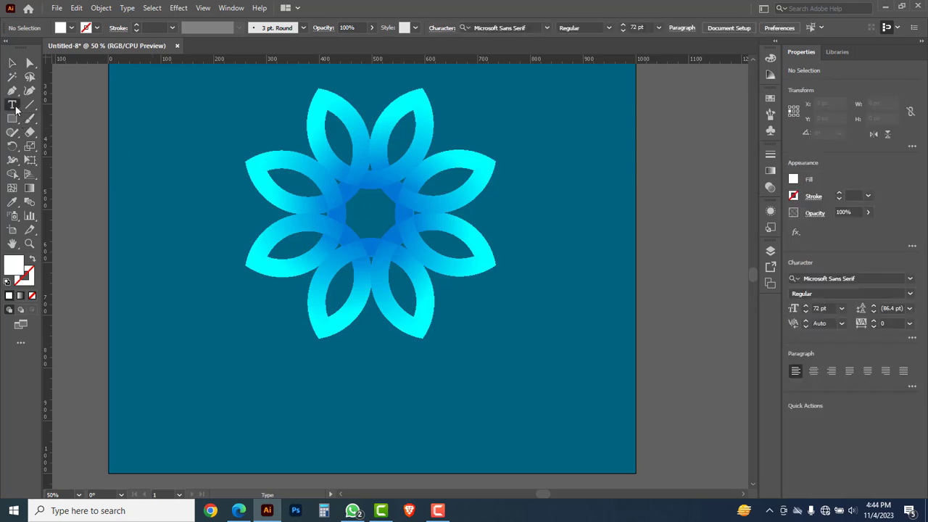
{"action": "left_click", "coordinate": [258, 374]}
{"action": "type", "text": "FLOWER"}
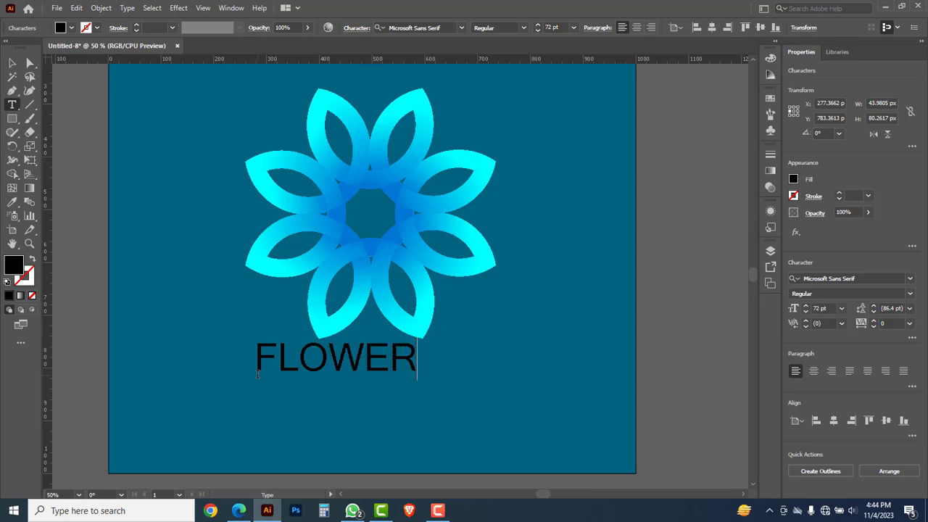
{"action": "type", "text": " VEC"}
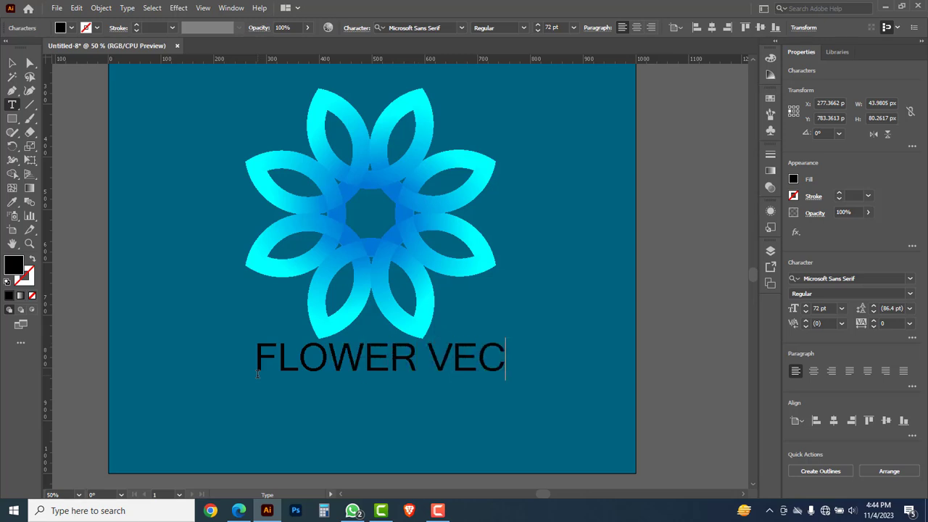
{"action": "type", "text": "TOR"}
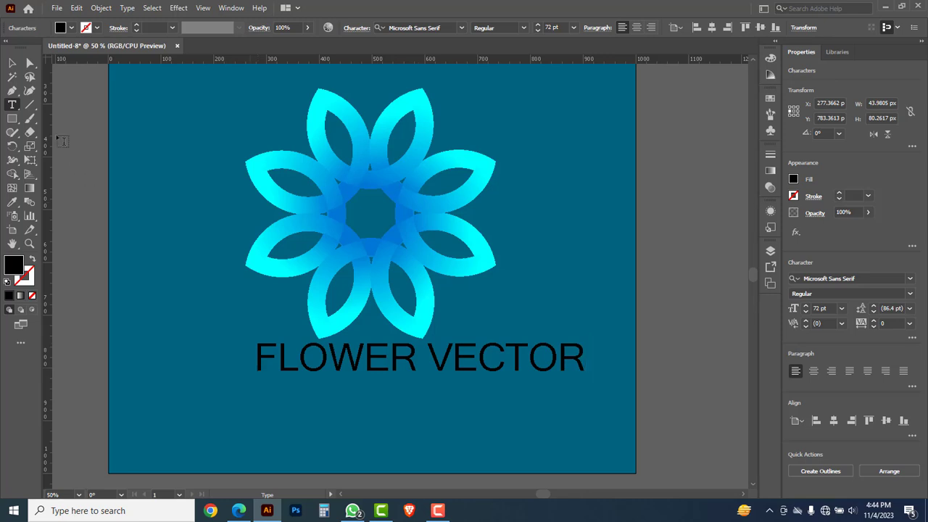
{"action": "left_click", "coordinate": [12, 63]}
{"action": "left_click_drag", "start_coordinate": [483, 365], "coordinate": [429, 377]}
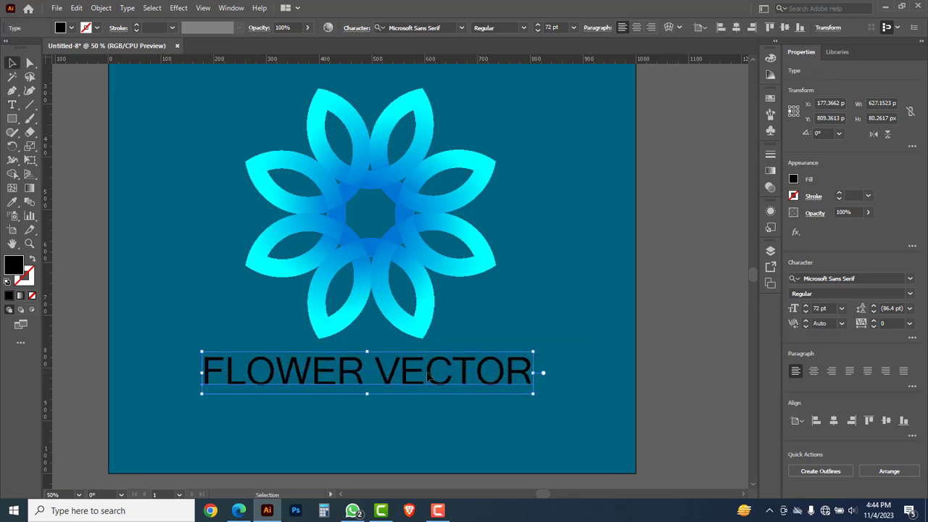
Set the FLOWER VECTOR text in Armstrong Extrabold and scale it down to about 53 pt, roughly centred beneath the flower
{"action": "left_click", "coordinate": [461, 28]}
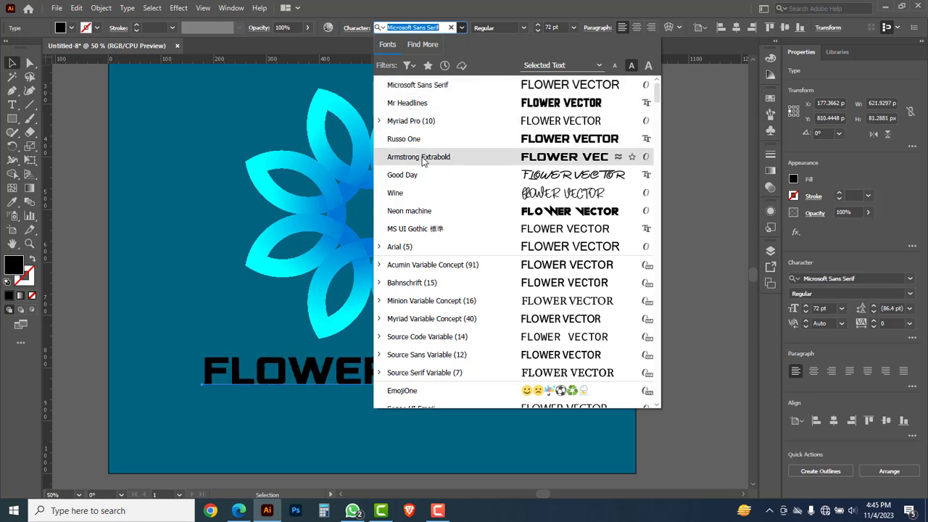
{"action": "left_click", "coordinate": [423, 158]}
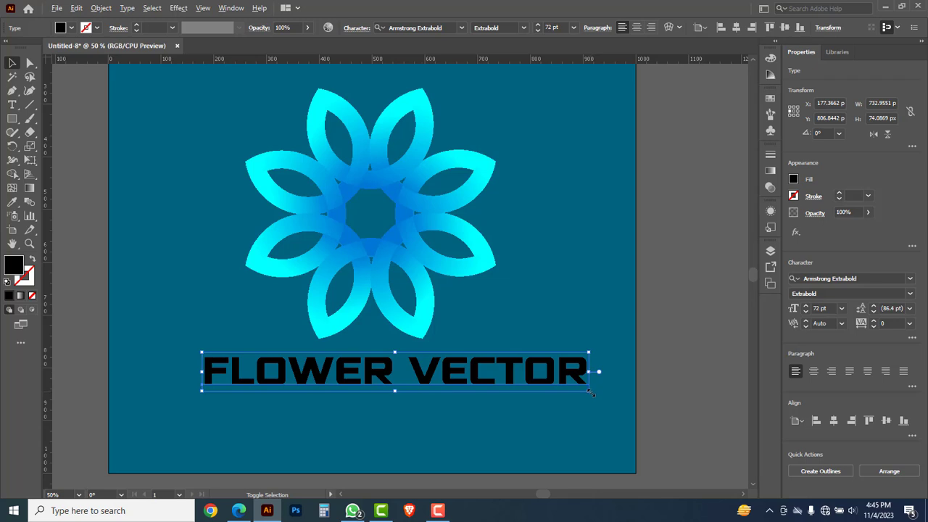
{"action": "left_click_drag", "start_coordinate": [592, 393], "coordinate": [565, 388]}
{"action": "left_click_drag", "start_coordinate": [508, 378], "coordinate": [488, 379]}
{"action": "left_click_drag", "start_coordinate": [543, 388], "coordinate": [517, 386]}
Add vertical guides at the flower's outer side edges (260 px and 732 px) and scale the FLOWER VECTOR text to about 47 pt to fit between them
{"action": "left_click_drag", "start_coordinate": [44, 240], "coordinate": [246, 239]}
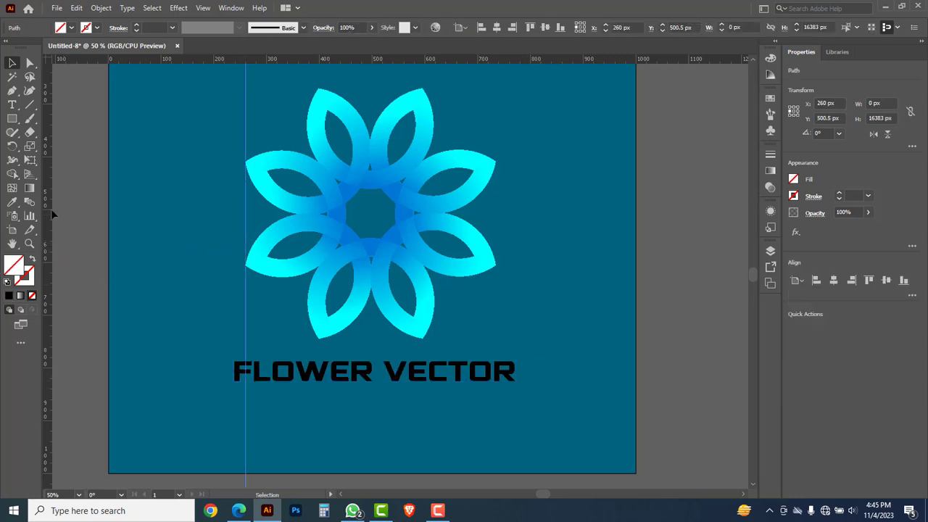
{"action": "left_click_drag", "start_coordinate": [485, 257], "coordinate": [494, 263]}
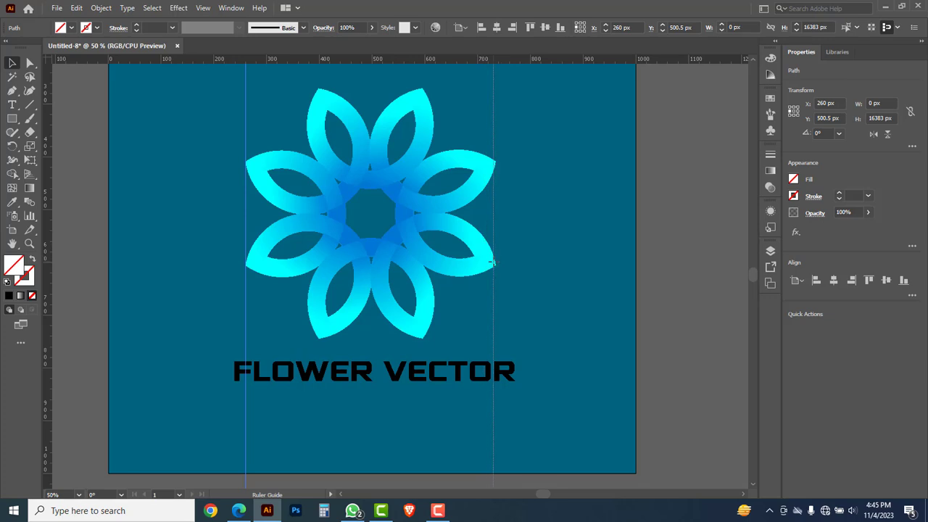
{"action": "left_click", "coordinate": [445, 381]}
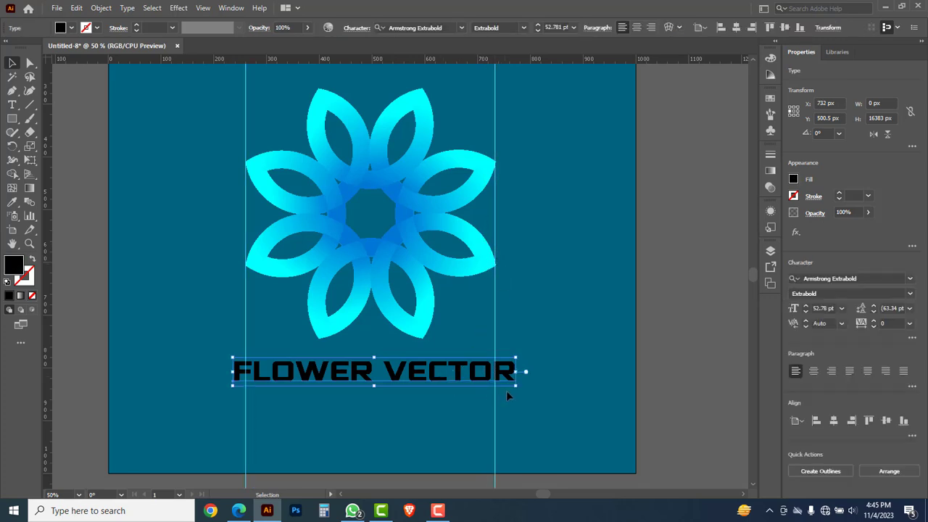
{"action": "left_click_drag", "start_coordinate": [514, 388], "coordinate": [500, 384]}
Duplicate the FLOWER VECTOR text directly below itself and replace the copy's wording with "YOUR TEGLINE HERE"
{"action": "left_click_drag", "start_coordinate": [365, 375], "coordinate": [404, 410]}
{"action": "double_click", "coordinate": [404, 410]}
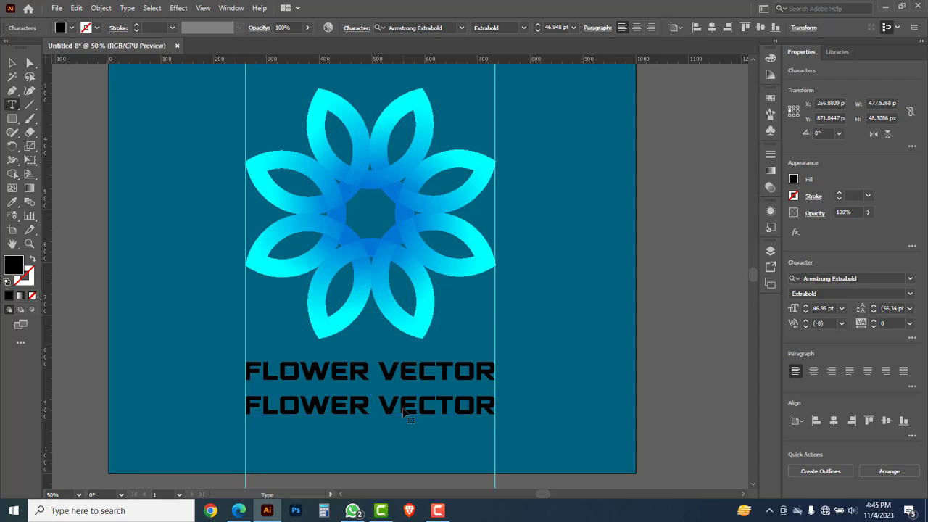
{"action": "key", "text": "ctrl+a"}
{"action": "type", "text": "Y"}
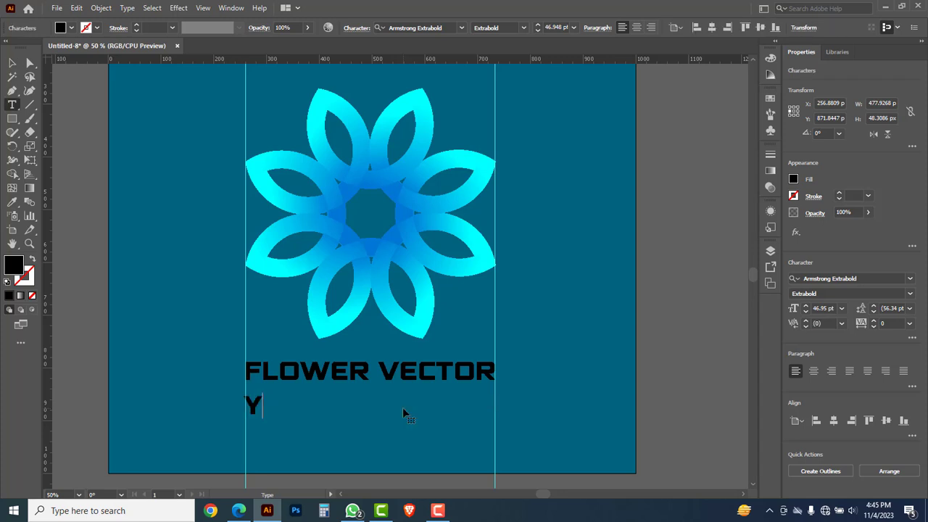
{"action": "type", "text": "OUR TEGLINE HERE"}
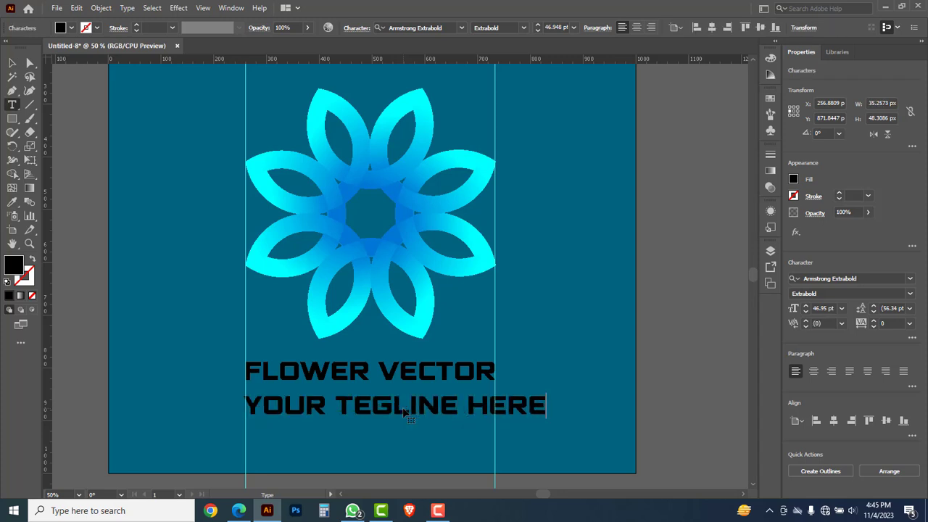
{"action": "key", "text": "Escape"}
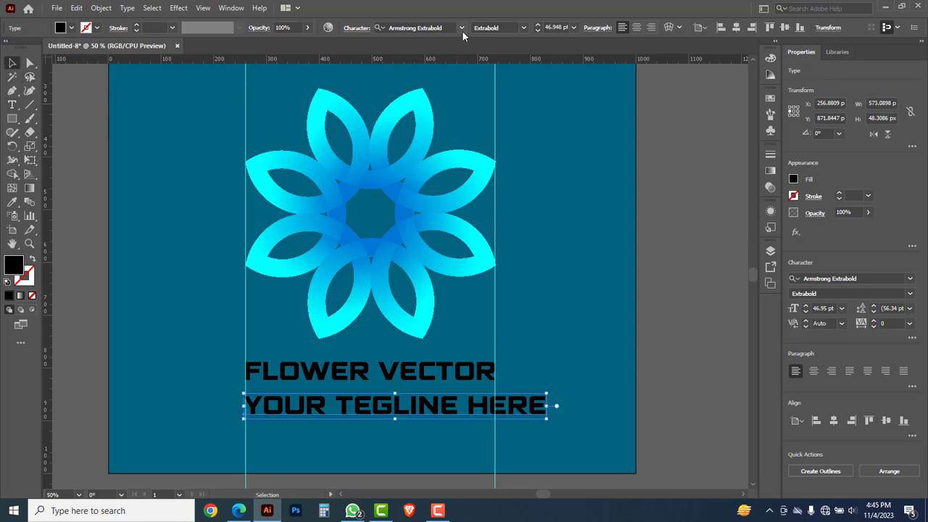
Set the tagline in Myriad Pro Regular, scale it to about 43 pt, and centre it beneath the FLOWER VECTOR title
{"action": "left_click", "coordinate": [461, 27]}
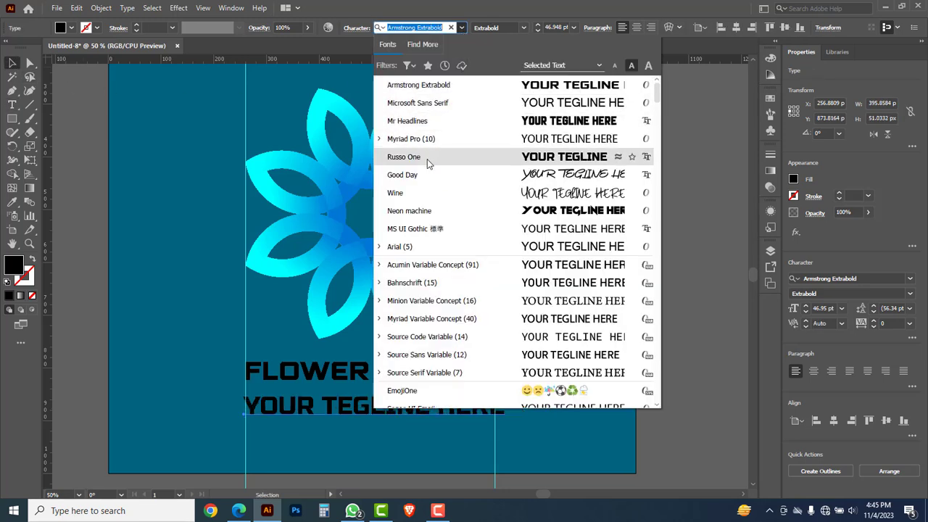
{"action": "left_click", "coordinate": [436, 139]}
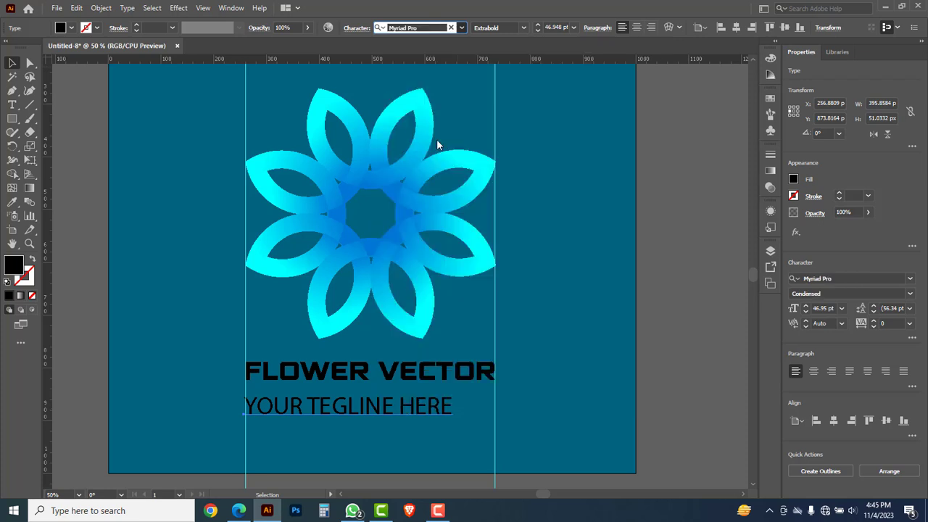
{"action": "left_click_drag", "start_coordinate": [452, 420], "coordinate": [432, 392]}
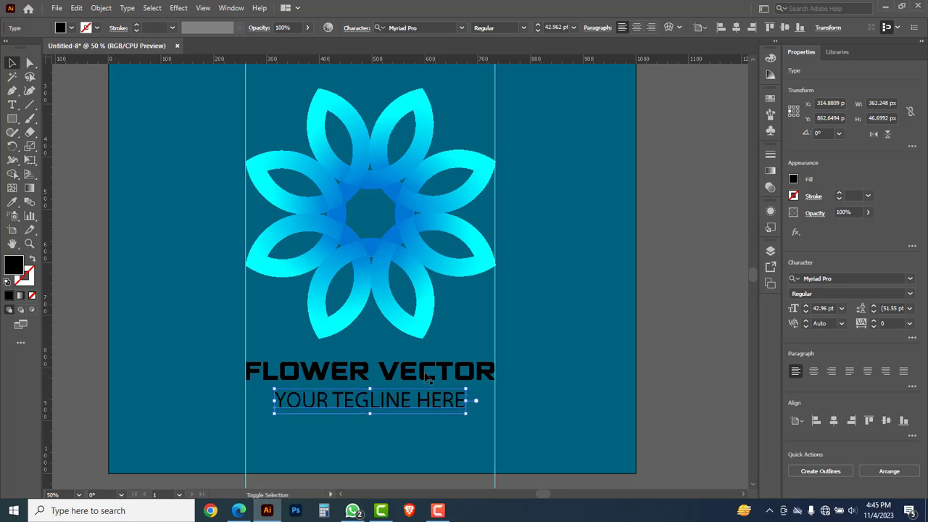
Fill both the FLOWER VECTOR title and the tagline with white
{"action": "left_click", "coordinate": [429, 377], "text": "shift"}
{"action": "left_click", "coordinate": [770, 59]}
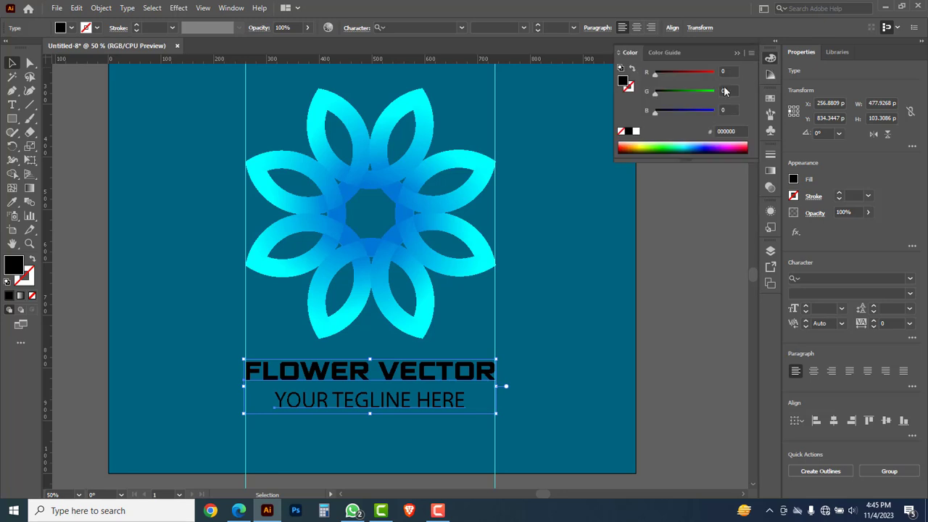
{"action": "left_click", "coordinate": [636, 132]}
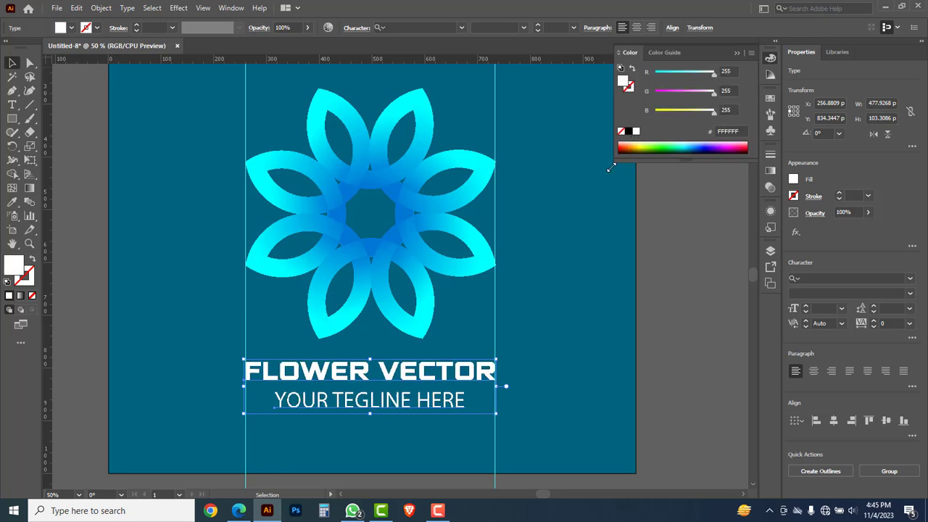
{"action": "left_click", "coordinate": [657, 317]}
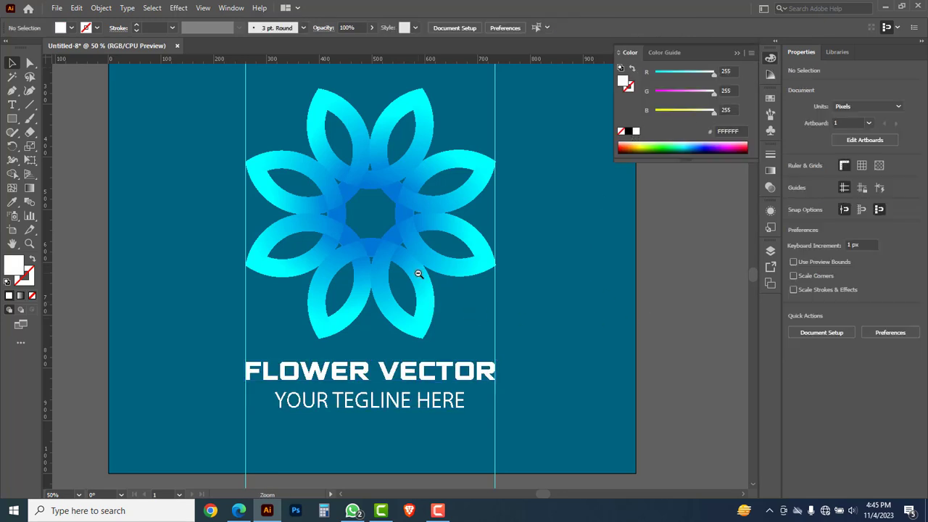
Delete the two vertical guides at the flower's side edges
{"action": "key", "text": "ctrl+minus"}
{"action": "left_click_drag", "start_coordinate": [386, 232], "coordinate": [399, 275]}
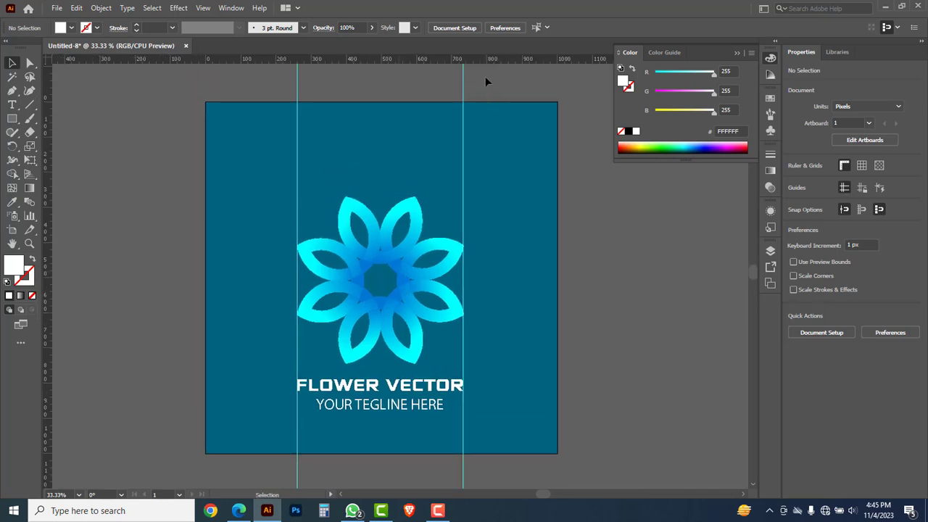
{"action": "left_click_drag", "start_coordinate": [484, 88], "coordinate": [496, 87]}
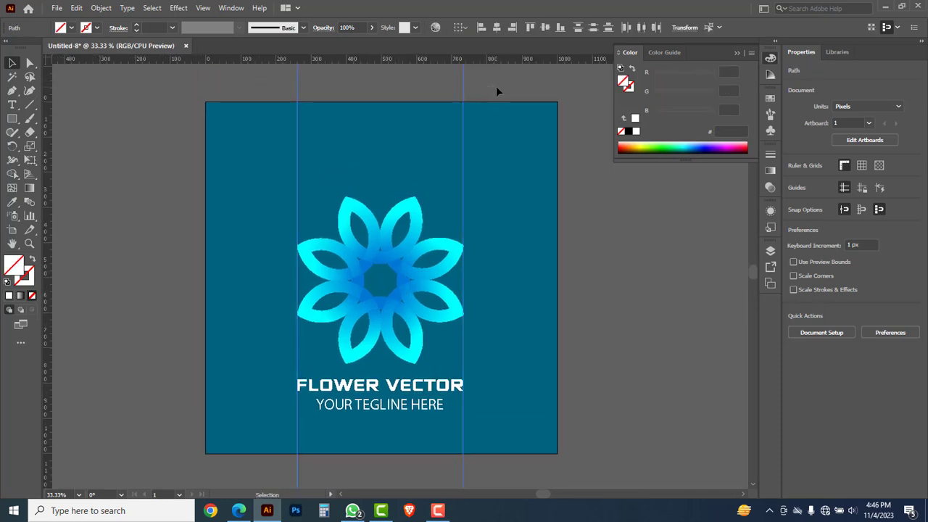
{"action": "key", "text": "Delete"}
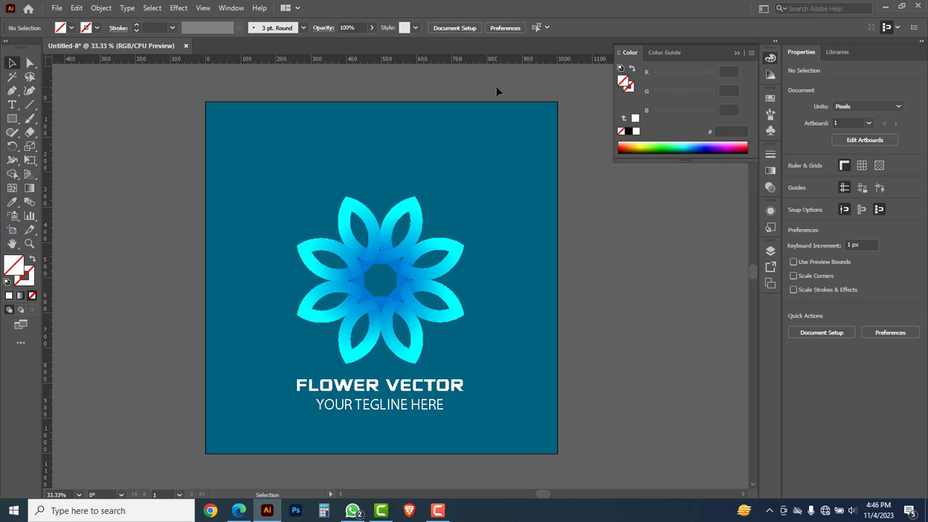
Group the flower with both text lines and centre the group horizontally and vertically on the artboard
{"action": "left_click_drag", "start_coordinate": [255, 159], "coordinate": [505, 422]}
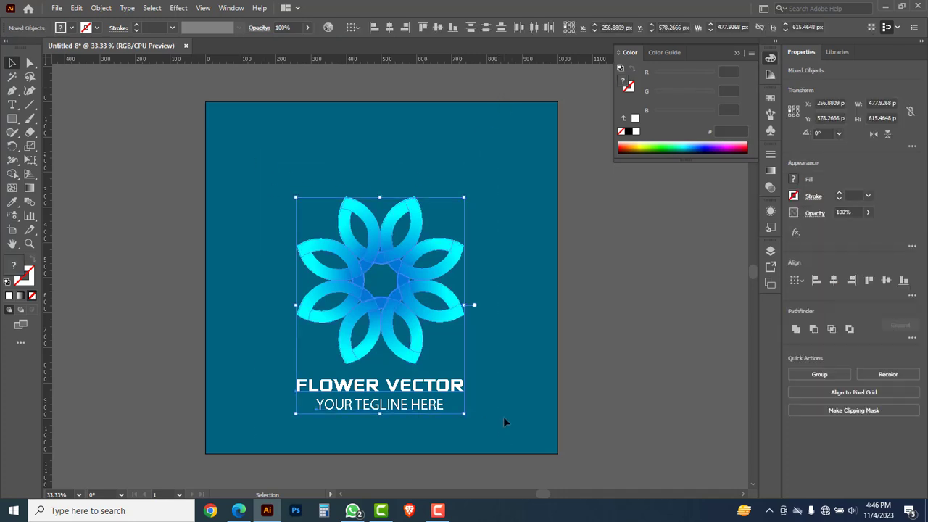
{"action": "right_click", "coordinate": [486, 260]}
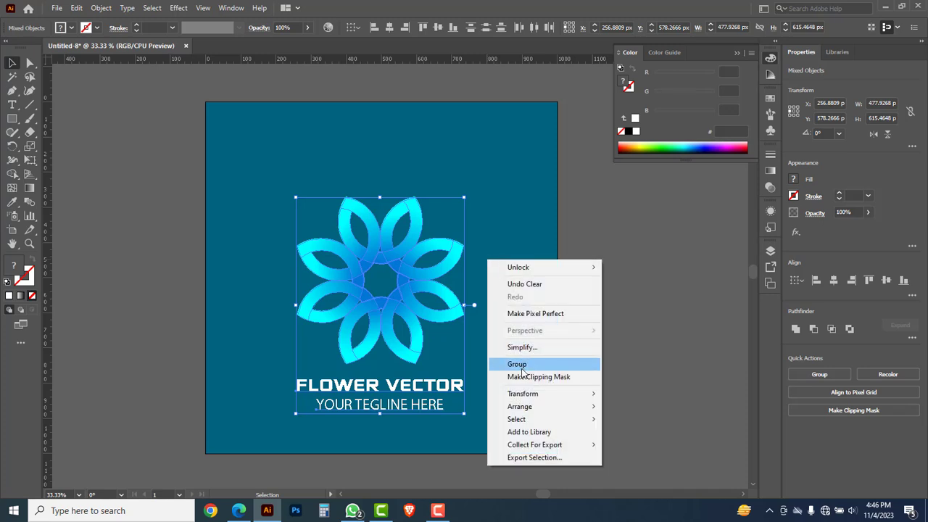
{"action": "left_click", "coordinate": [517, 365]}
{"action": "left_click", "coordinate": [389, 29]}
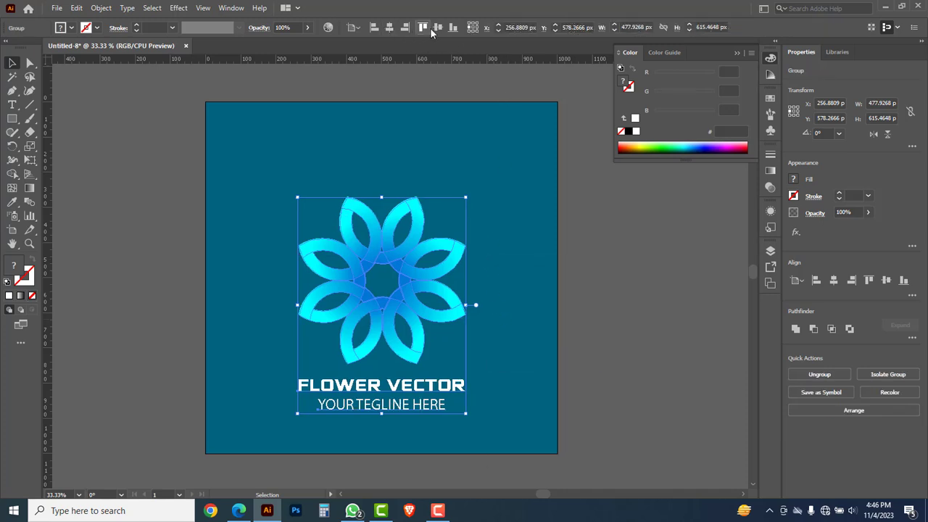
{"action": "left_click", "coordinate": [438, 28]}
{"action": "left_click", "coordinate": [520, 265]}
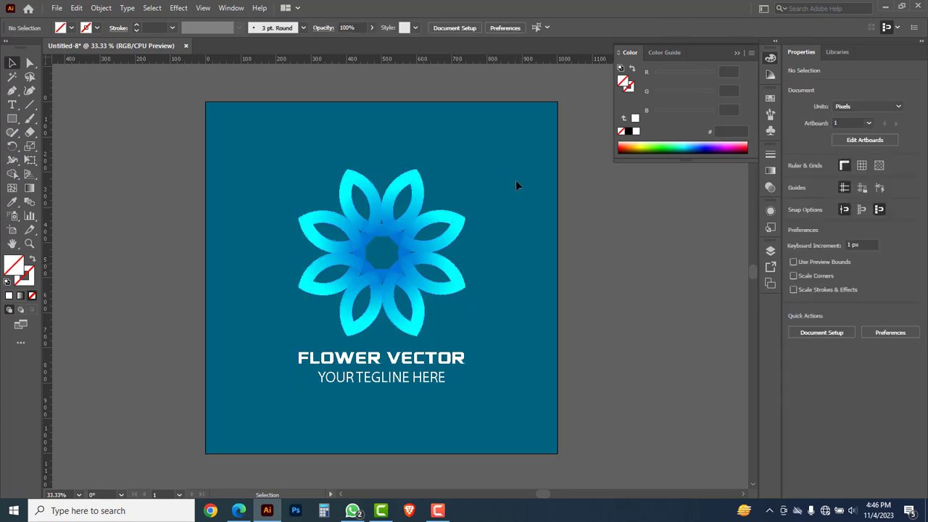
Unlock the background rectangle and change its fill to dark navy, RGB 0, 5, 45
{"action": "left_click", "coordinate": [101, 8]}
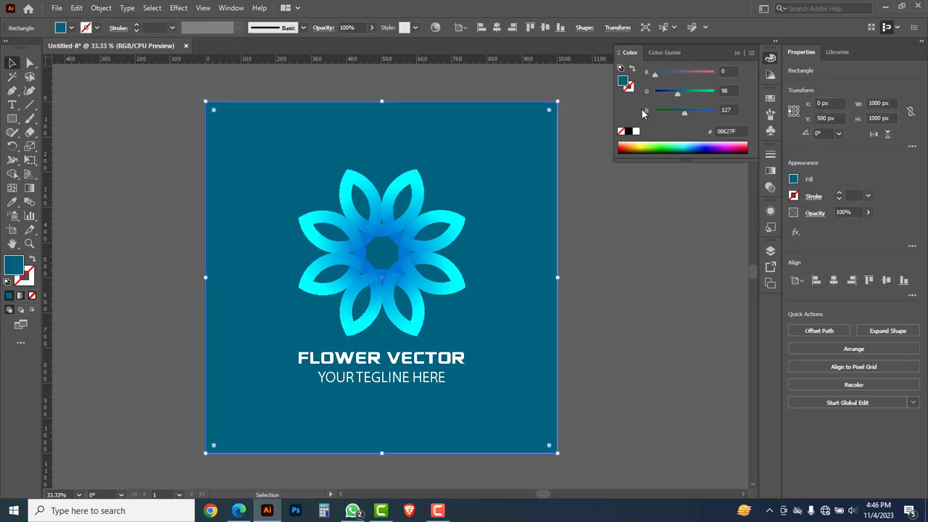
{"action": "left_click_drag", "start_coordinate": [645, 114], "coordinate": [655, 92]}
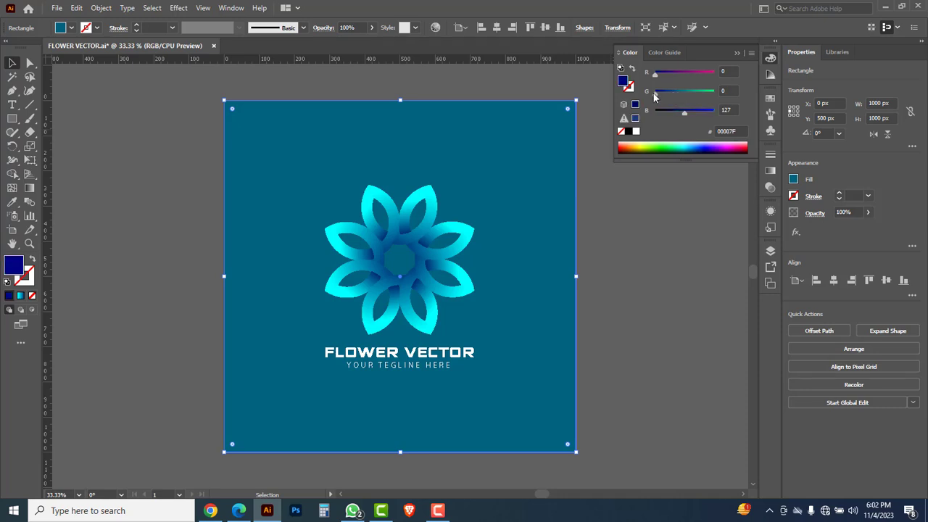
{"action": "left_click", "coordinate": [727, 90]}
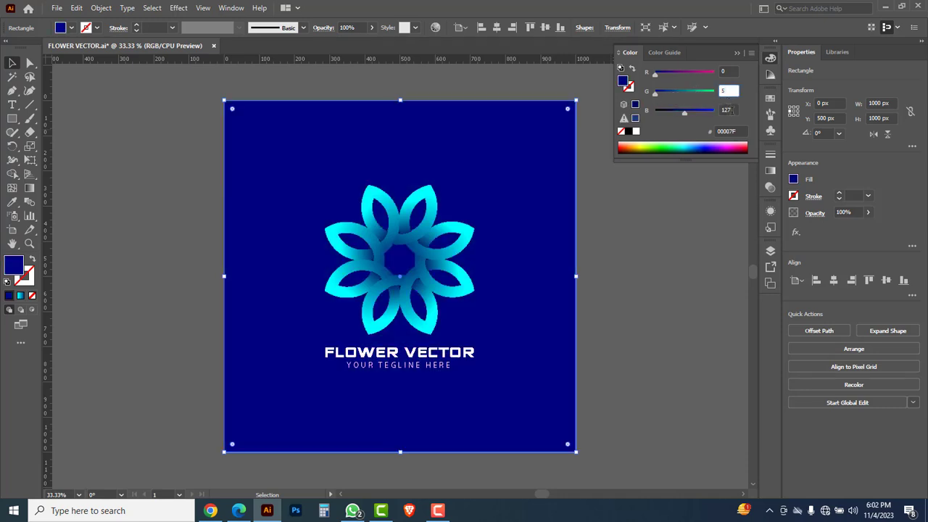
{"action": "left_click", "coordinate": [731, 110]}
{"action": "left_click_drag", "start_coordinate": [734, 110], "coordinate": [720, 111]}
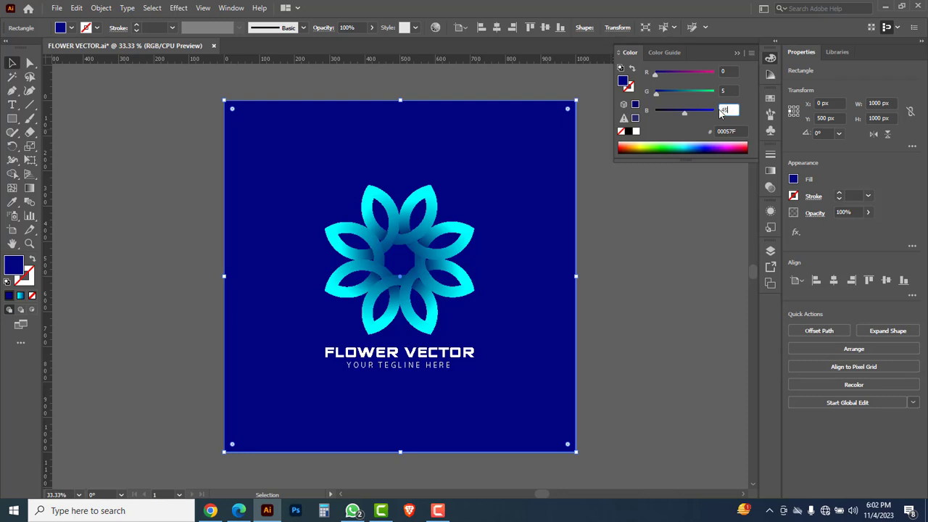
{"action": "key", "text": "Return"}
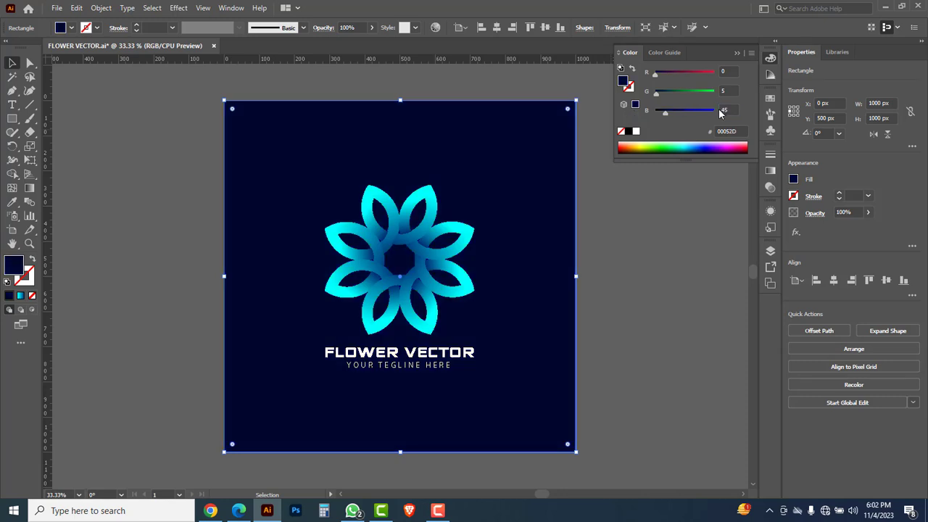
{"action": "left_click", "coordinate": [631, 243]}
Select all petal pieces sharing the upper-left petal's outer-side fill colour and set their gradient's dark stop to RGB 0, 15, 103
{"action": "key", "text": "z"}
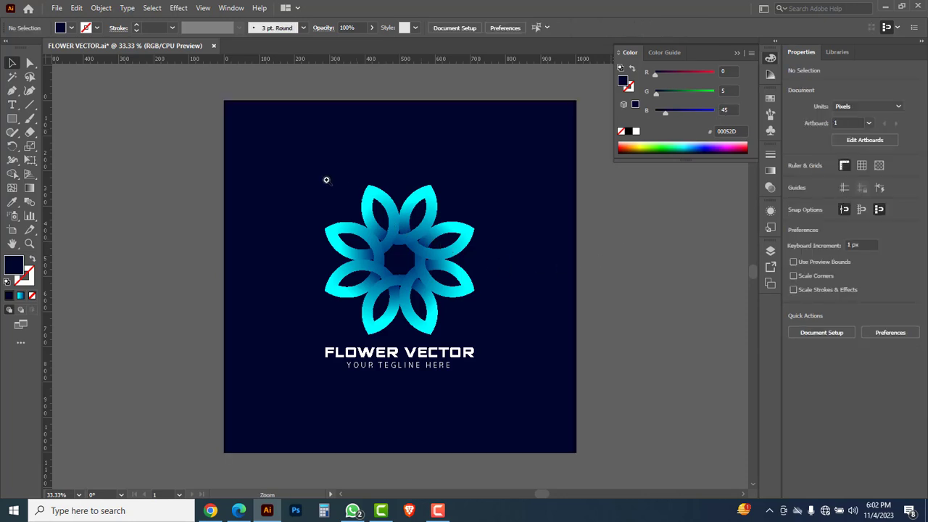
{"action": "left_click_drag", "start_coordinate": [292, 161], "coordinate": [546, 363]}
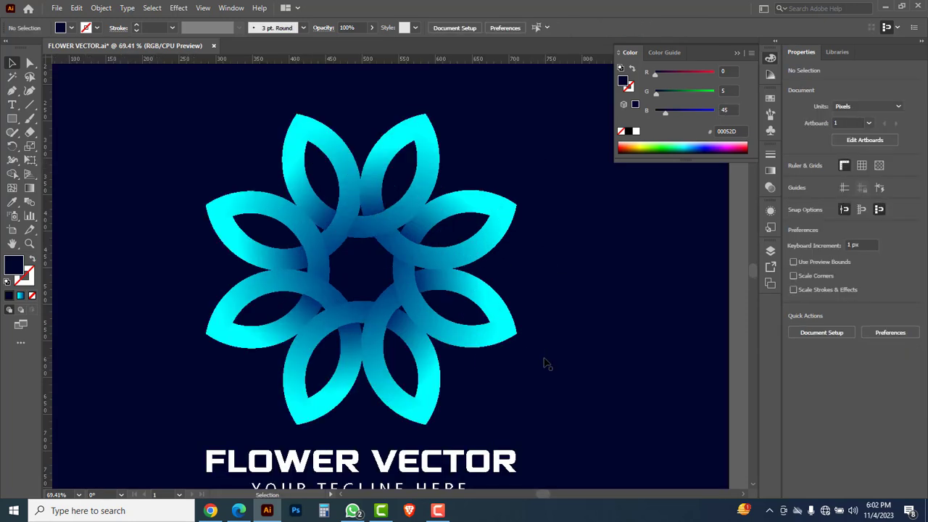
{"action": "left_click", "coordinate": [294, 164]}
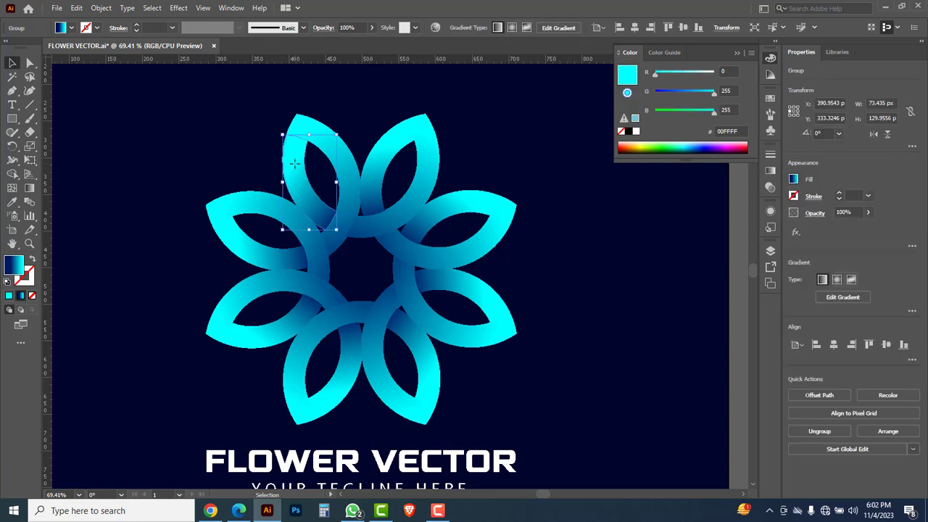
{"action": "left_click", "coordinate": [153, 8]}
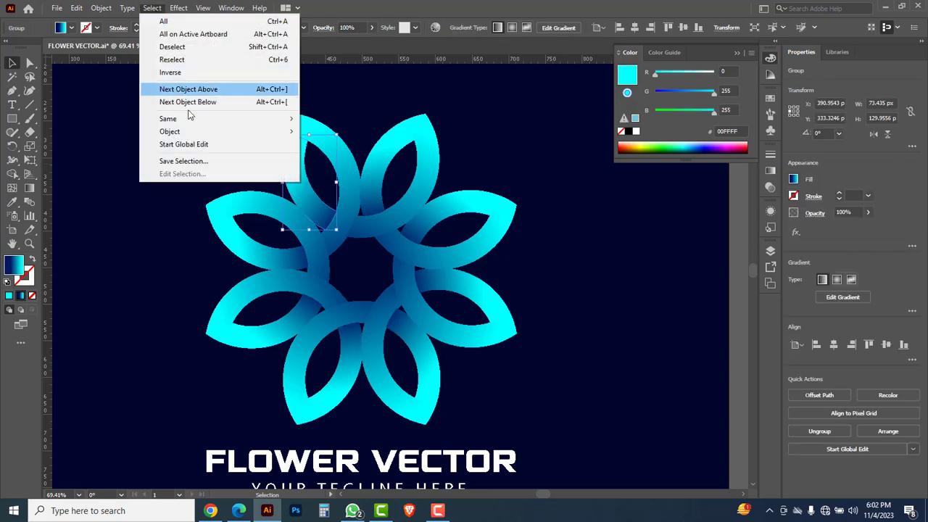
{"action": "mouse_move", "coordinate": [190, 118]}
{"action": "left_click", "coordinate": [337, 171]}
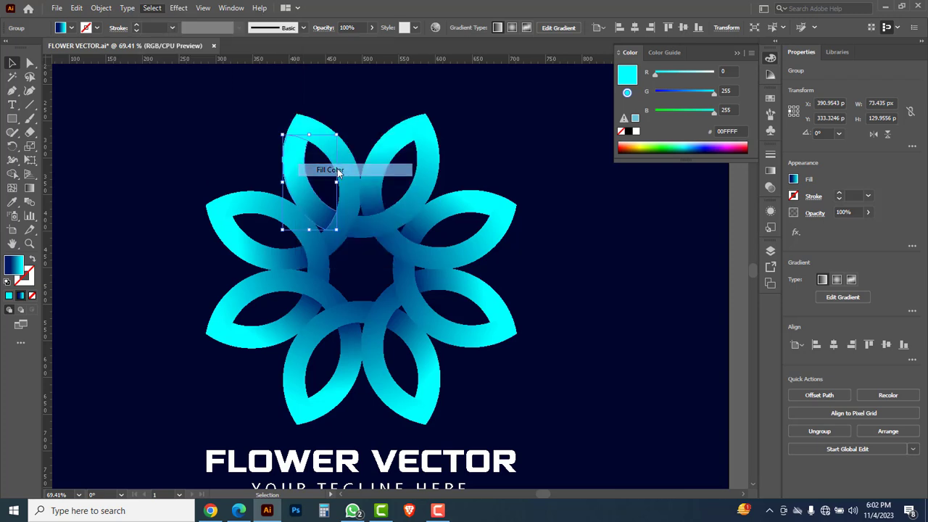
{"action": "left_click", "coordinate": [771, 170]}
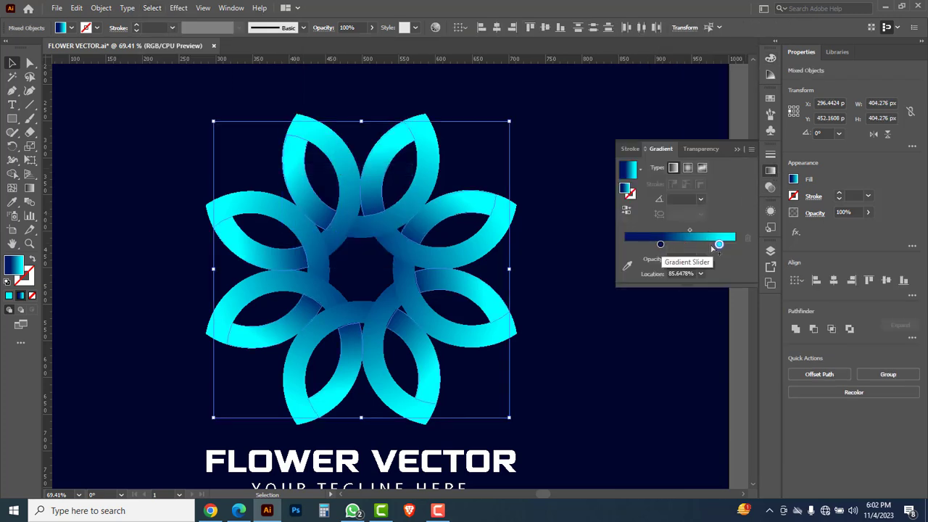
{"action": "left_click", "coordinate": [659, 245]}
{"action": "double_click", "coordinate": [660, 245]}
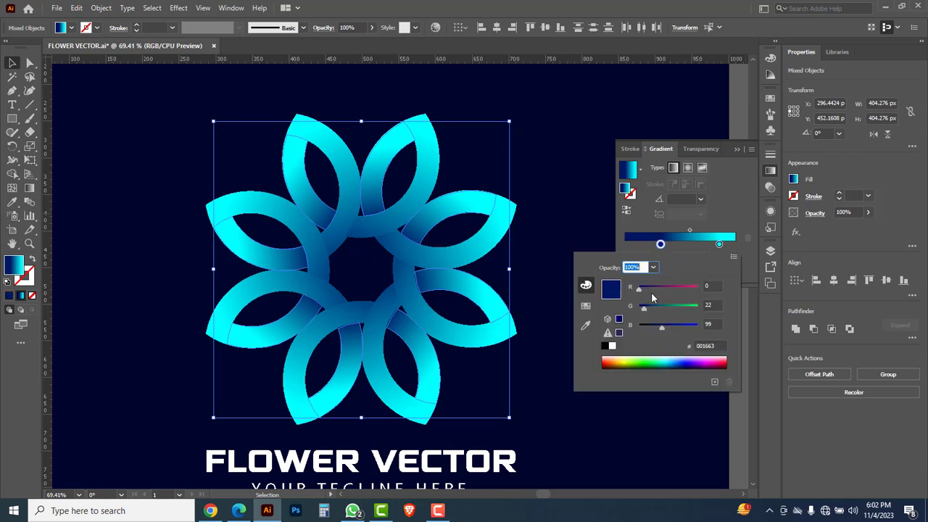
{"action": "left_click_drag", "start_coordinate": [659, 327], "coordinate": [670, 327]}
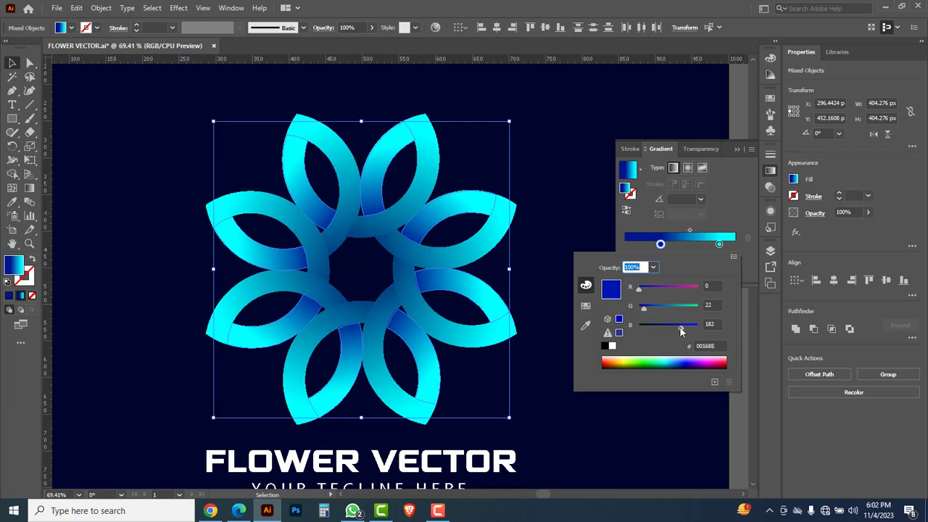
{"action": "left_click_drag", "start_coordinate": [671, 328], "coordinate": [641, 309]}
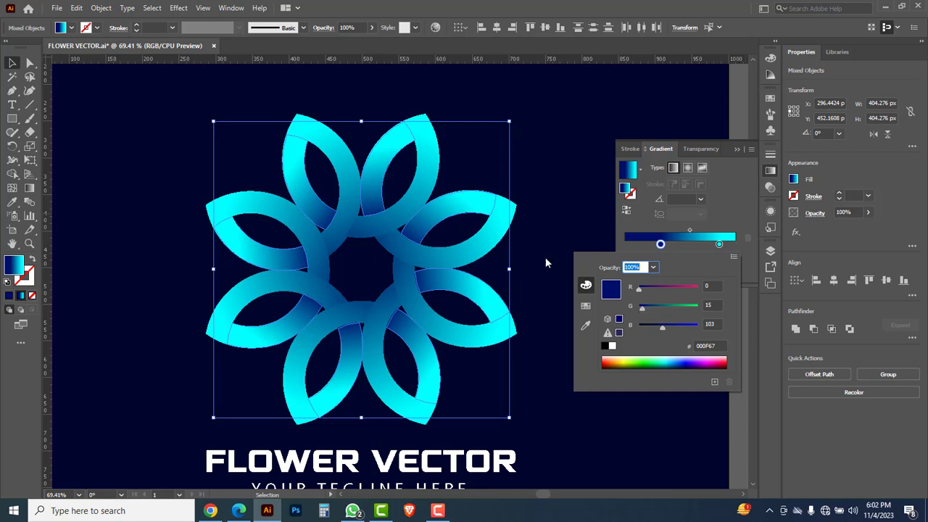
{"action": "left_click", "coordinate": [525, 157]}
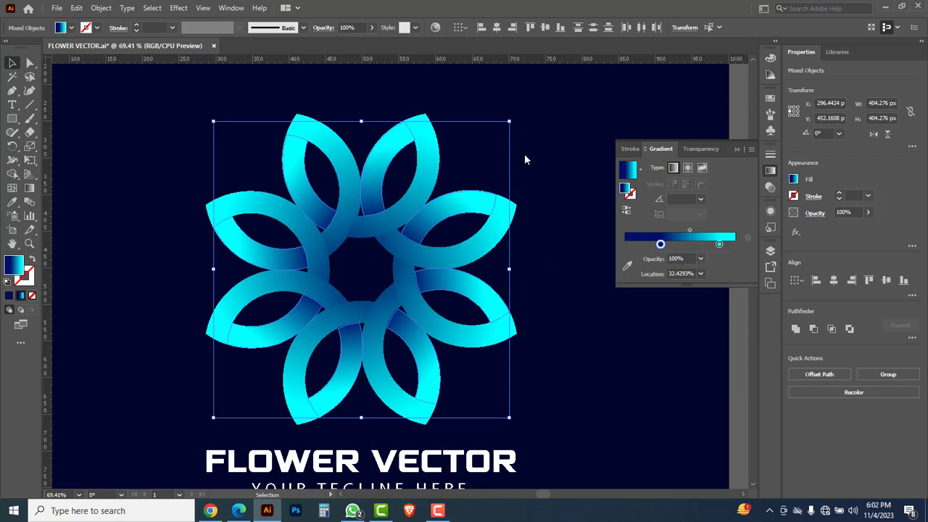
{"action": "left_click", "coordinate": [525, 158]}
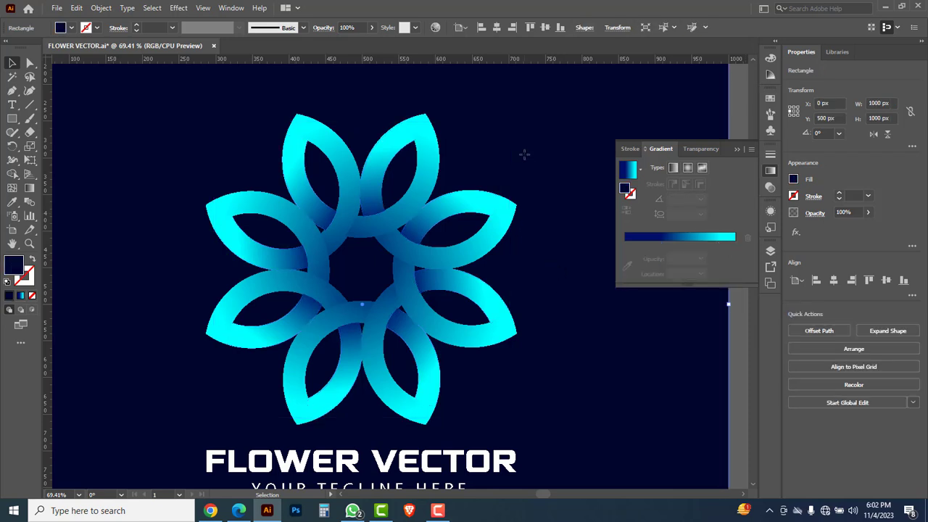
Select all petal pieces sharing the upper-right petal's outer-side fill colour and set their gradient's dark stop to RGB 0, 37, 112
{"action": "left_click", "coordinate": [428, 167]}
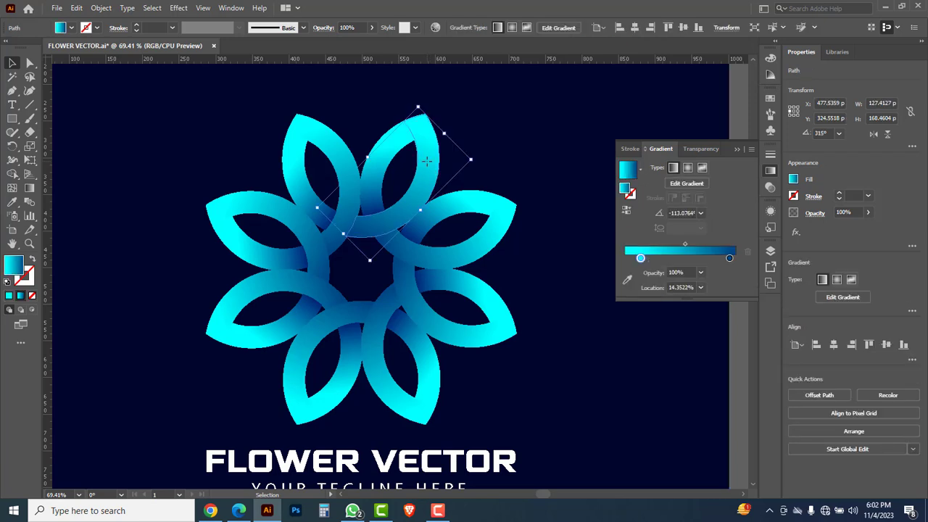
{"action": "left_click", "coordinate": [155, 10]}
{"action": "mouse_move", "coordinate": [288, 118]}
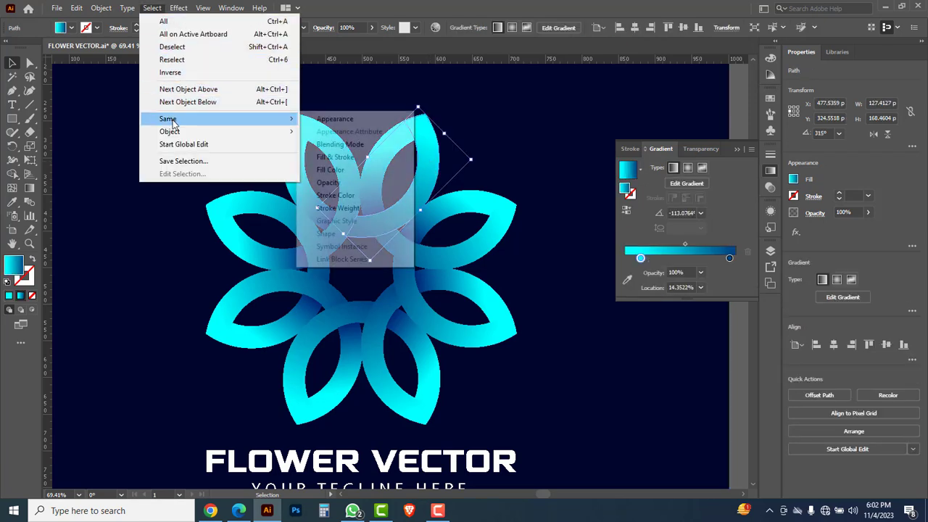
{"action": "left_click", "coordinate": [348, 172]}
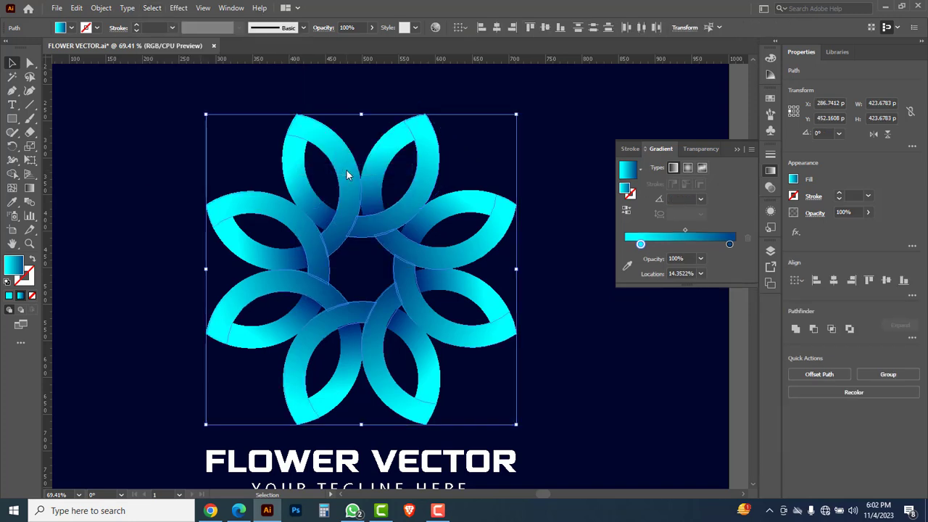
{"action": "double_click", "coordinate": [730, 245]}
{"action": "mouse_move", "coordinate": [656, 308]}
{"action": "left_mouse_down"}
{"action": "mouse_move", "coordinate": [694, 307]}
{"action": "mouse_move", "coordinate": [647, 308]}
{"action": "left_mouse_up"}
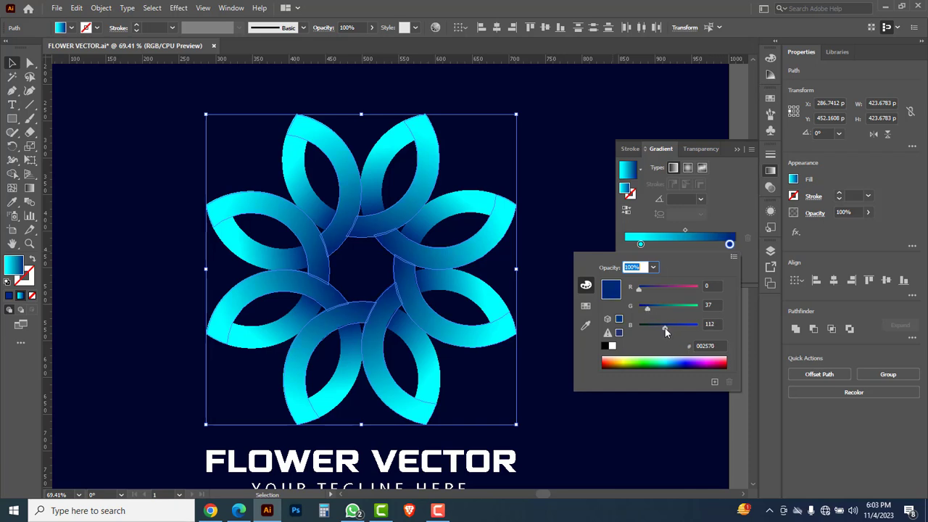
{"action": "left_click", "coordinate": [563, 207]}
{"action": "left_click", "coordinate": [563, 207]}
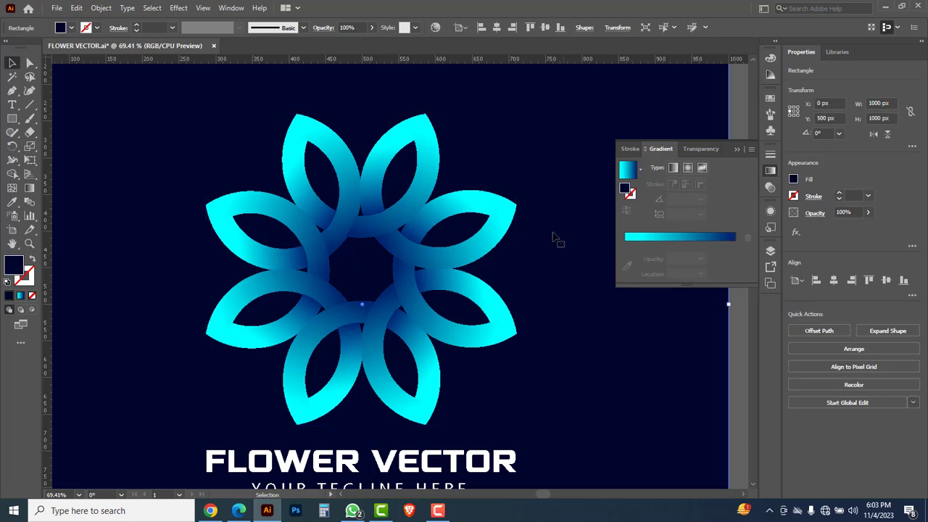
Save the changes to the FLOWER VECTOR.ai document
{"action": "left_click", "coordinate": [56, 8]}
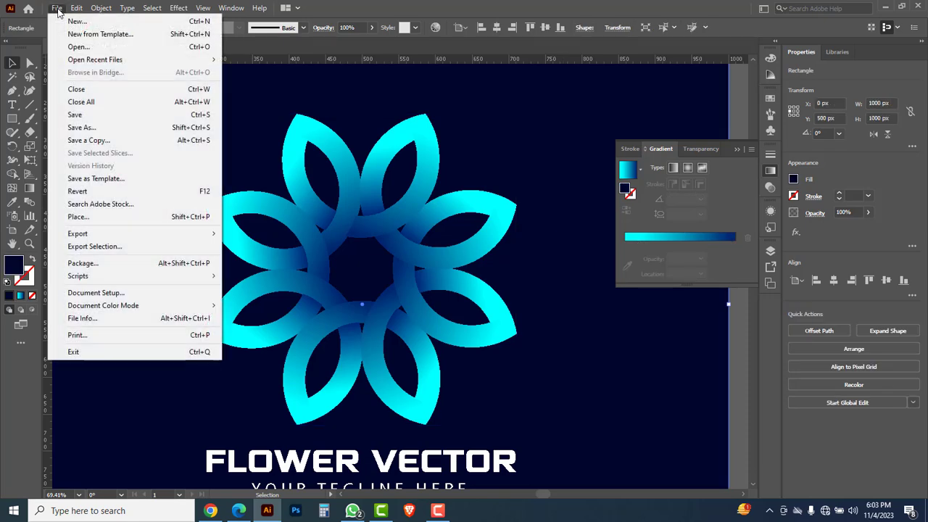
{"action": "left_click", "coordinate": [75, 114]}
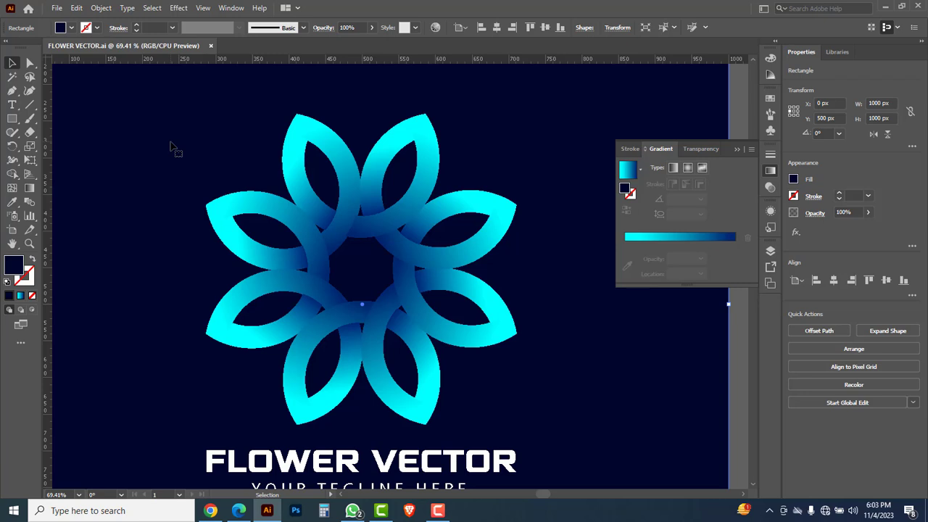
Review the whole artboard, then examine the finished flower, title and tagline up close
{"action": "key", "text": "ctrl+space"}
{"action": "left_click", "coordinate": [238, 180], "text": "ctrl+alt"}
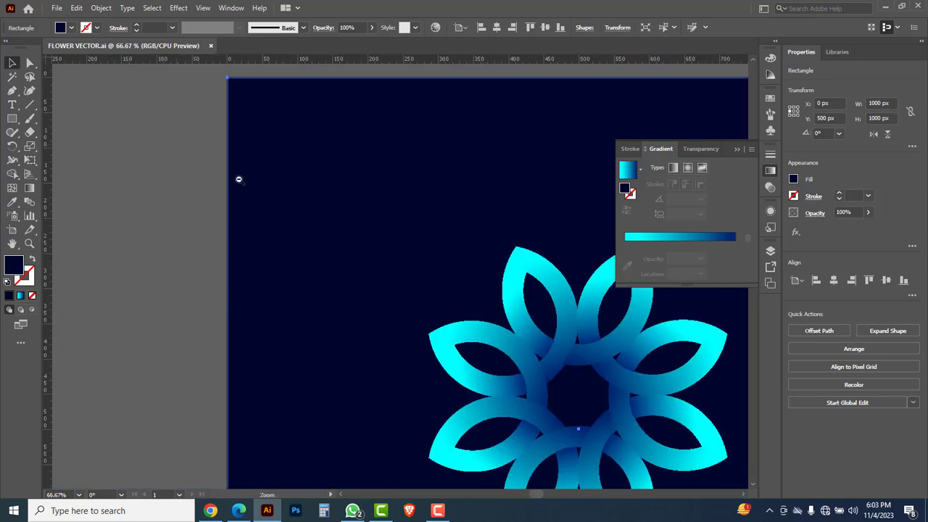
{"action": "left_click", "coordinate": [369, 217], "text": "ctrl+alt"}
{"action": "left_click", "coordinate": [417, 255], "text": "ctrl+alt"}
{"action": "left_click_drag", "start_coordinate": [493, 334], "coordinate": [351, 206]}
{"action": "left_click", "coordinate": [552, 270]}
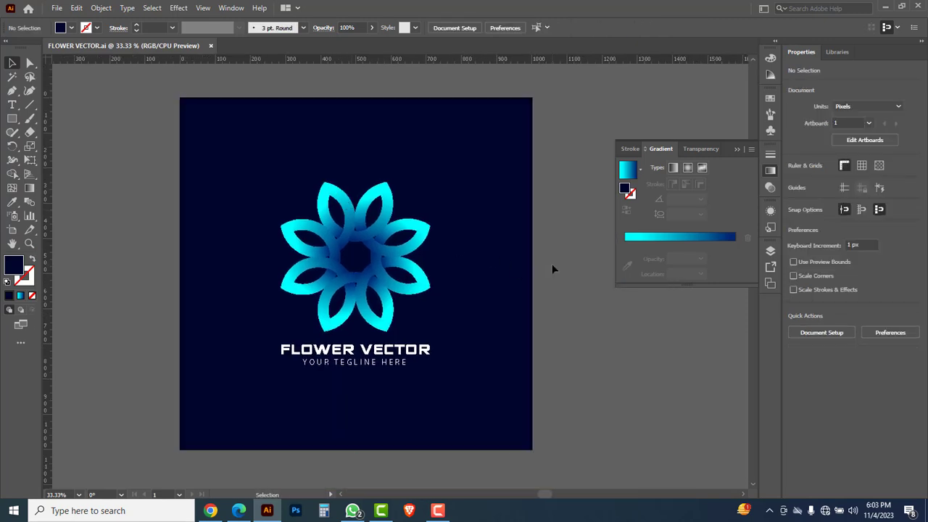
{"action": "left_click_drag", "start_coordinate": [203, 141], "coordinate": [514, 416]}
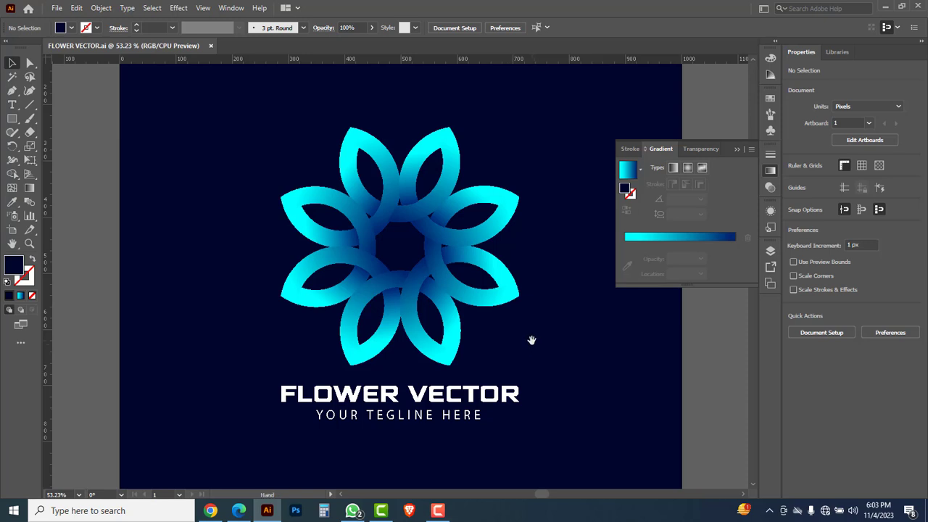
{"action": "left_click_drag", "start_coordinate": [530, 337], "coordinate": [493, 337]}
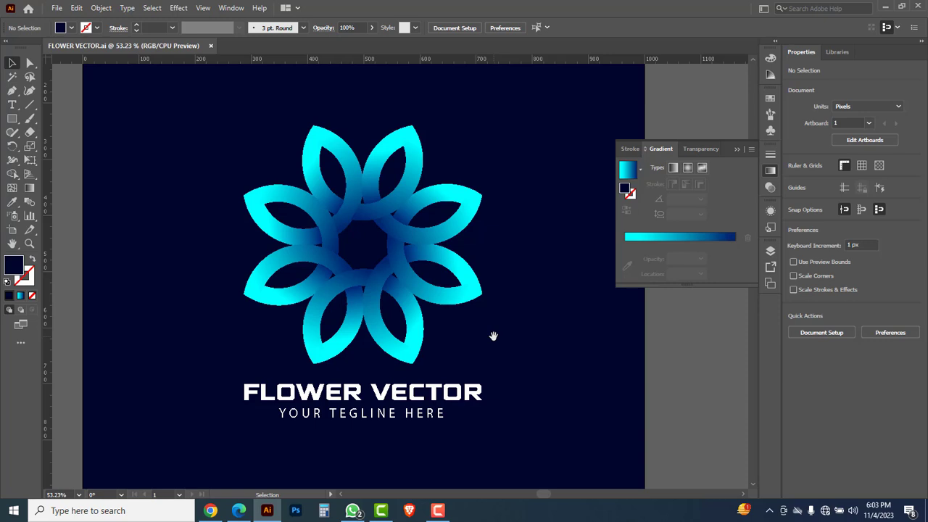